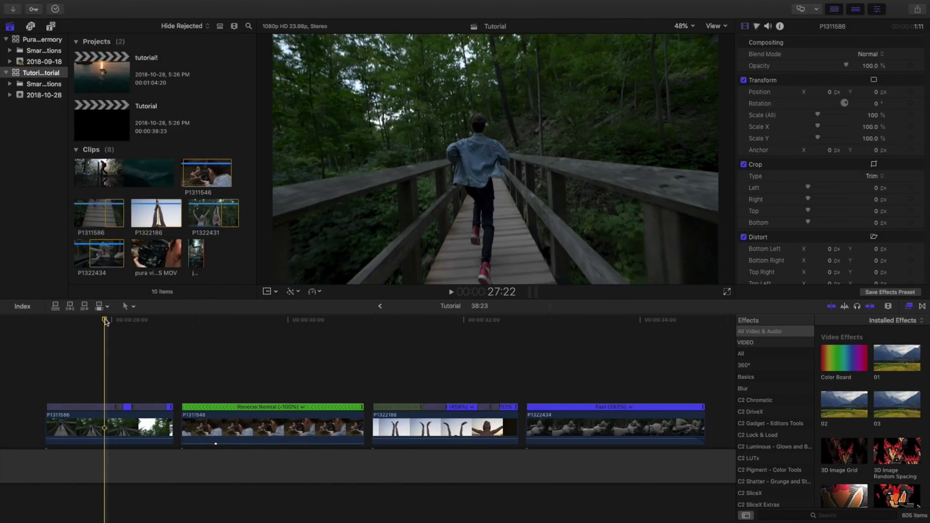
# - Move clip P1311586 to the lane above and 15 frames later so its end overlaps the start of P1311546
pyautogui.moveTo(106, 322); pyautogui.dragTo(193, 322)
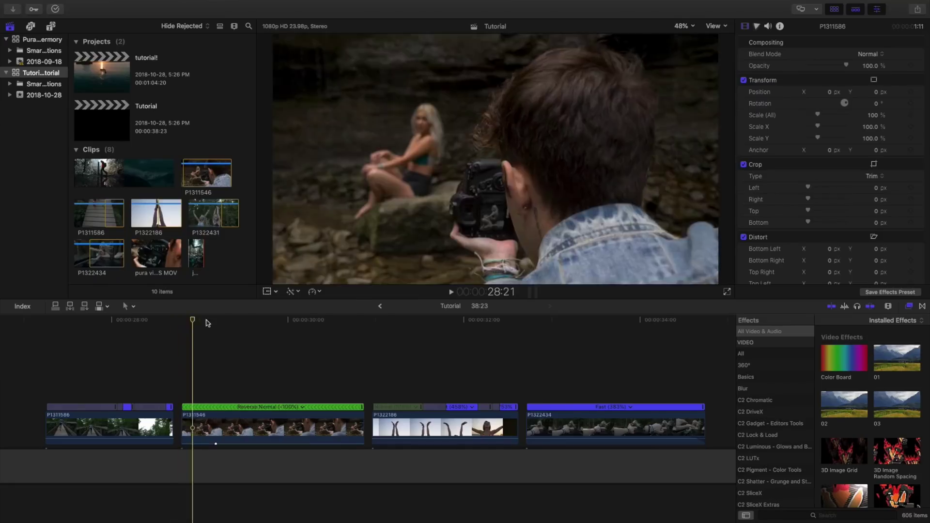
pyautogui.moveTo(328, 322); pyautogui.dragTo(206, 383)
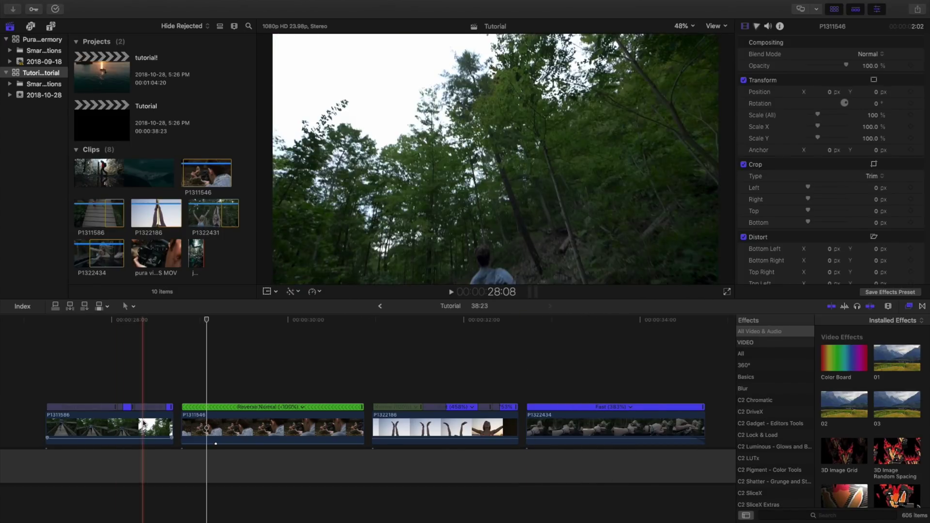
pyautogui.moveTo(119, 426); pyautogui.dragTo(178, 385)
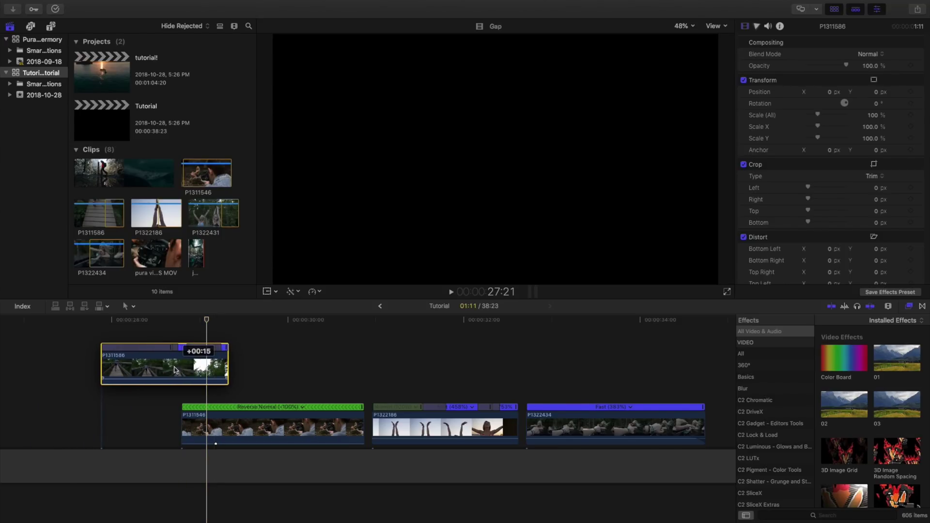
# - Find the Luma Keyer among the video effects and apply it to the raised clip P1311586
pyautogui.moveTo(121, 322); pyautogui.dragTo(204, 323)
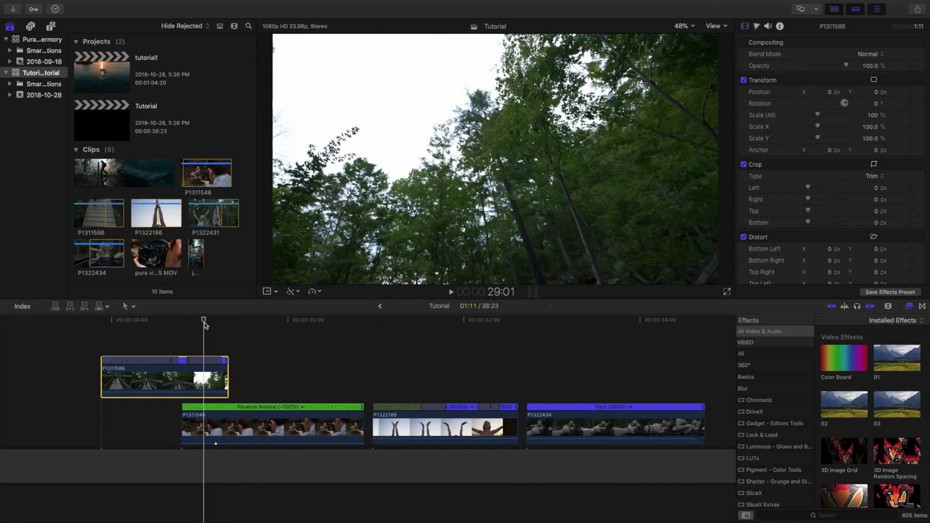
pyautogui.click(821, 517)
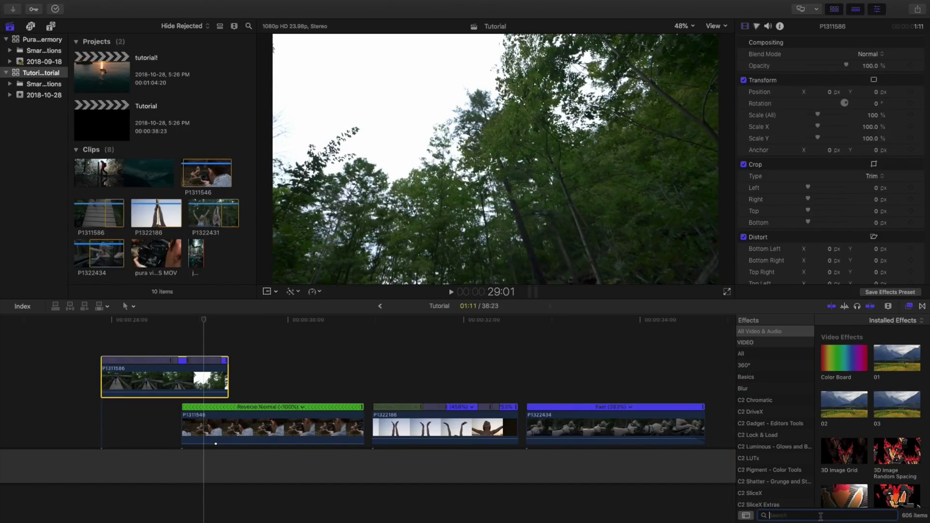
pyautogui.write('lu')
pyautogui.write('ma')
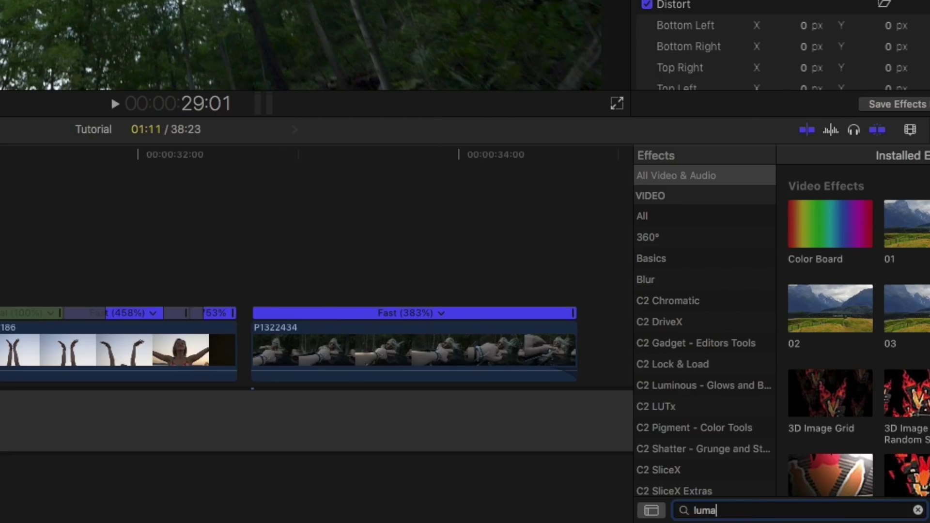
pyautogui.write(' ke')
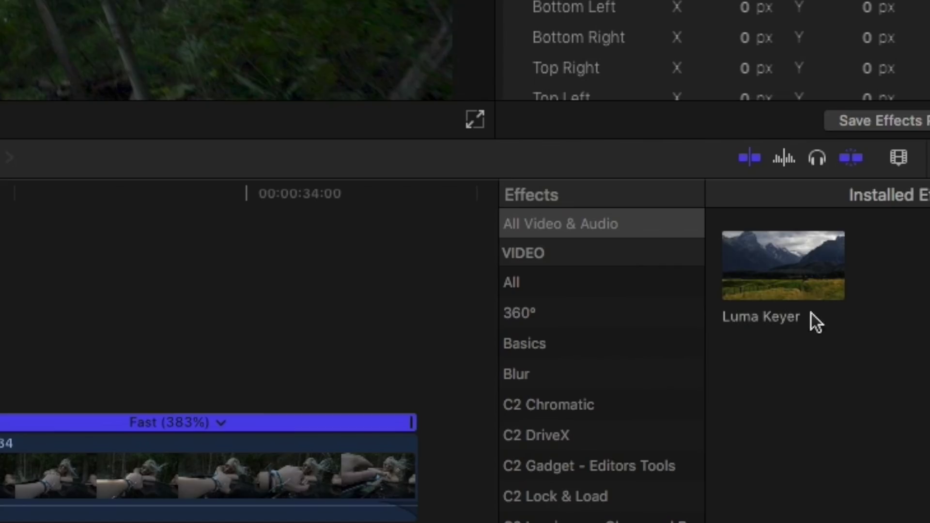
pyautogui.moveTo(852, 242); pyautogui.dragTo(537, 272)
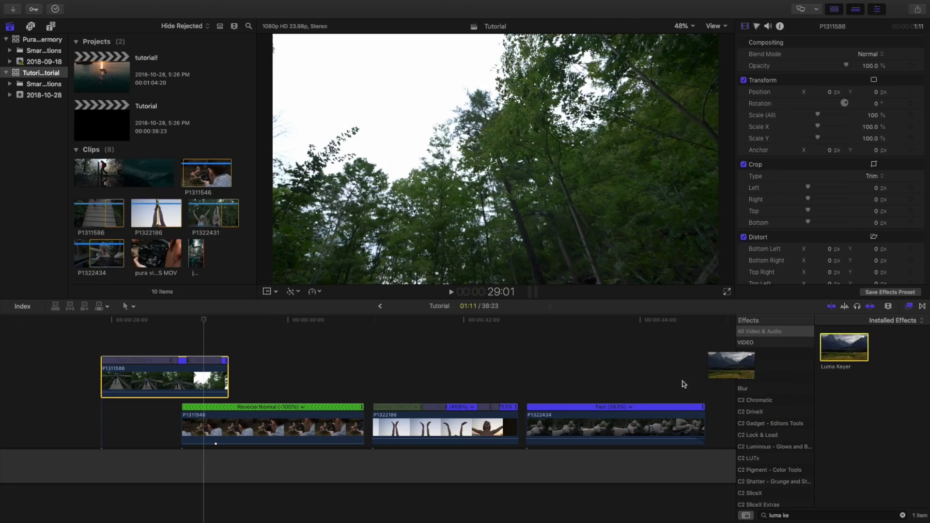
pyautogui.moveTo(684, 384); pyautogui.dragTo(206, 386)
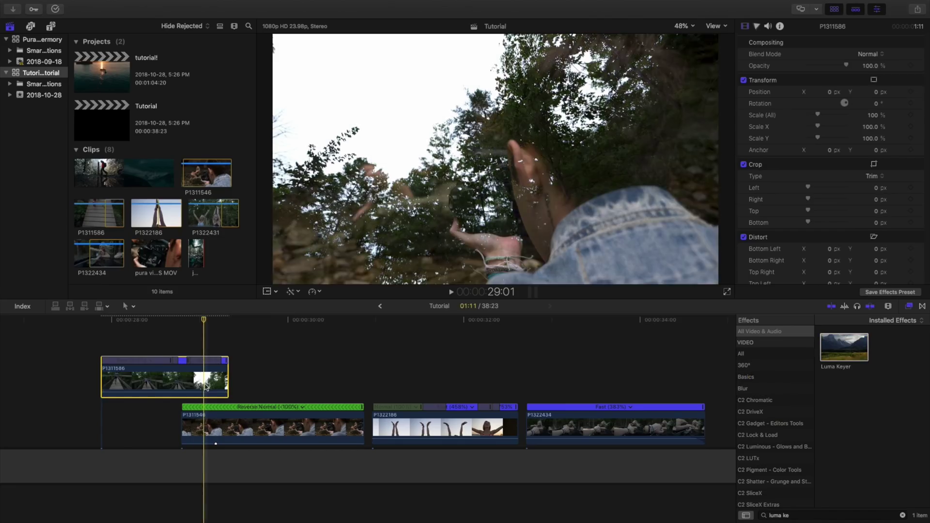
# - Add a Luma keyframe on the raised clip at about 29:00, where the sky fills much of the frame
pyautogui.moveTo(204, 320); pyautogui.dragTo(190, 324)
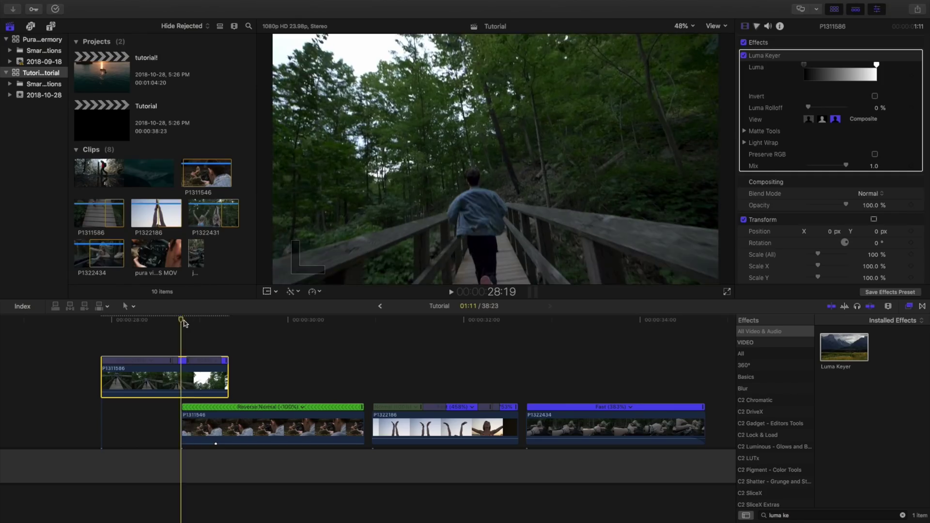
pyautogui.moveTo(184, 321); pyautogui.dragTo(203, 321)
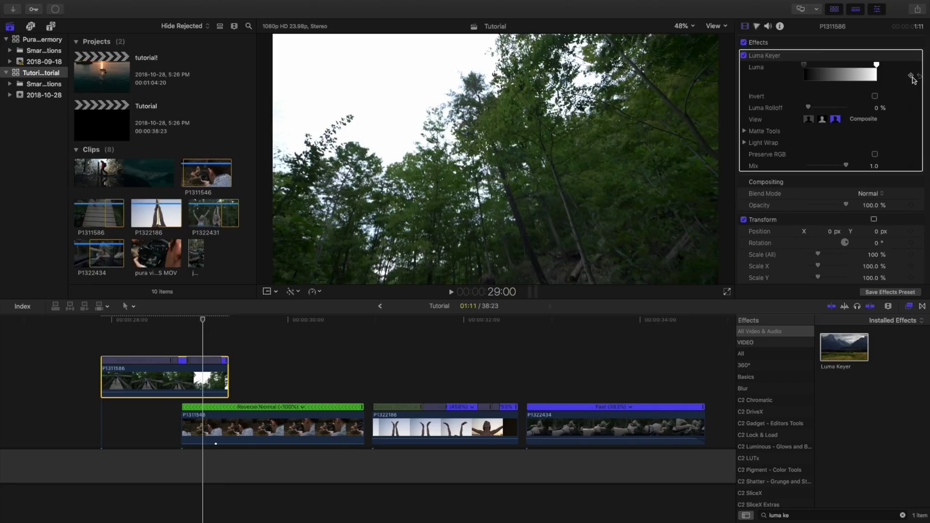
pyautogui.click(911, 75)
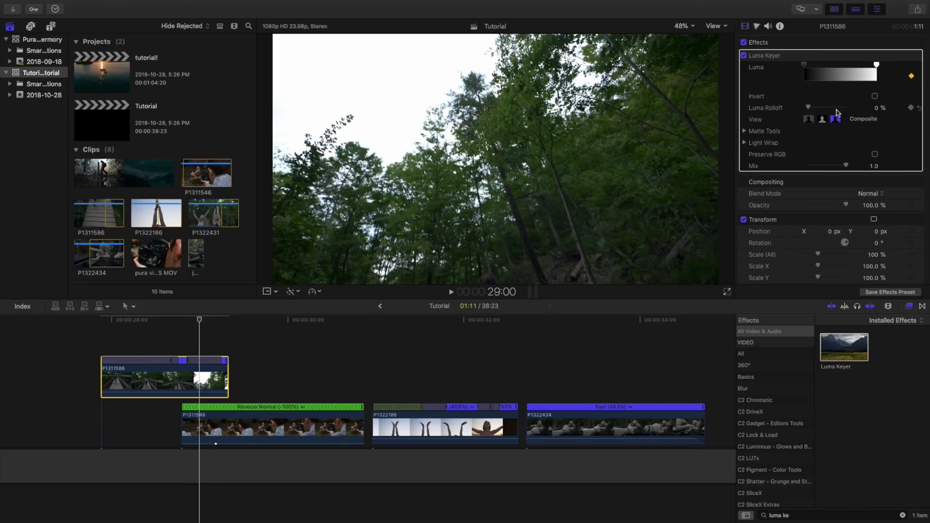
# - At 29:06 near the clip's end, pull both white-end Luma handles inward to key out the bright sky
pyautogui.moveTo(200, 320); pyautogui.dragTo(223, 322)
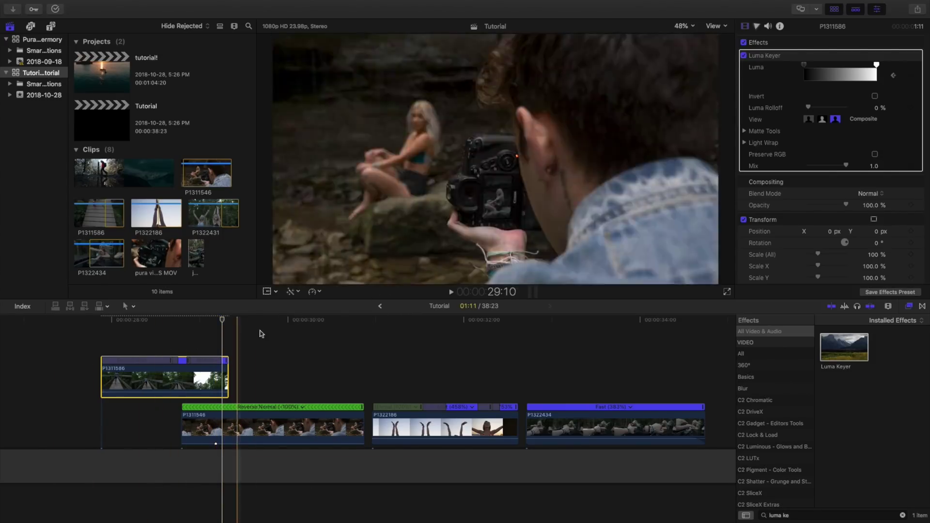
pyautogui.moveTo(877, 66); pyautogui.dragTo(870, 73)
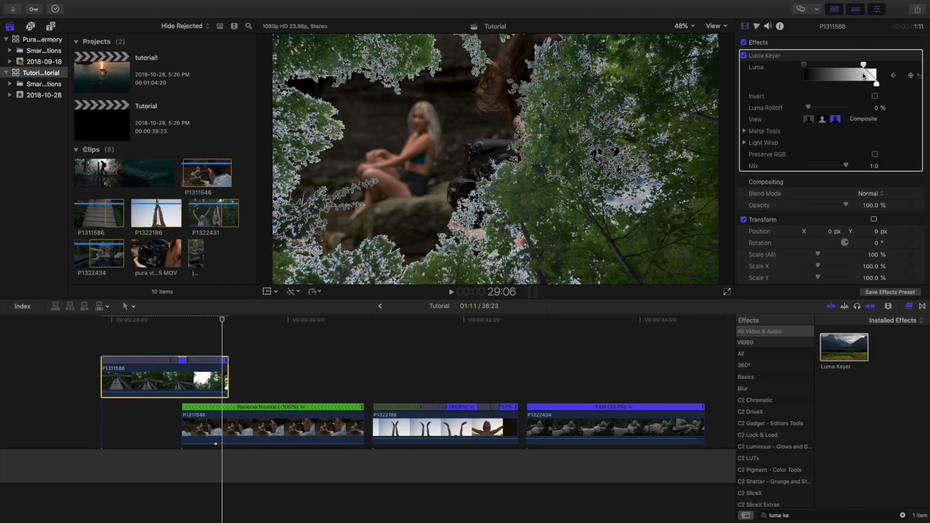
pyautogui.moveTo(878, 85); pyautogui.dragTo(860, 90)
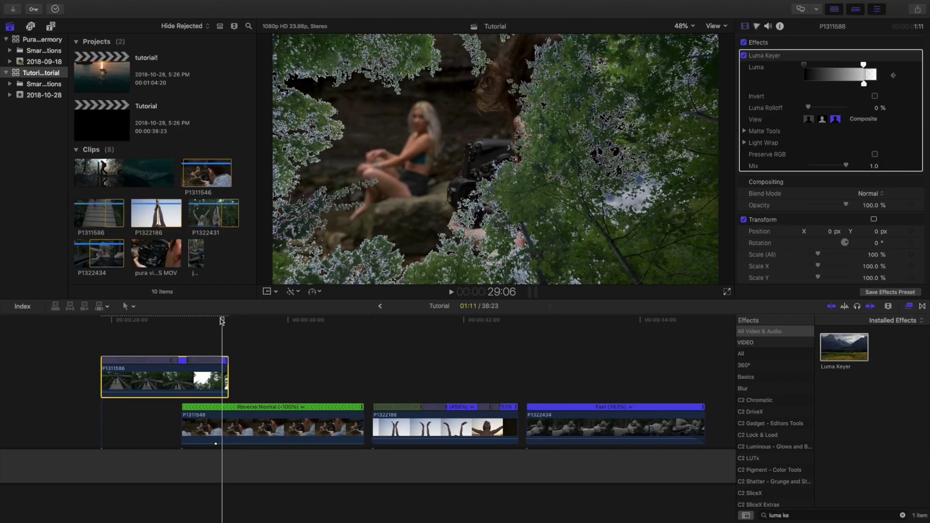
pyautogui.moveTo(222, 321)
pyautogui.mouseDown()
pyautogui.moveTo(192, 323)
pyautogui.moveTo(216, 328)
pyautogui.mouseUp()
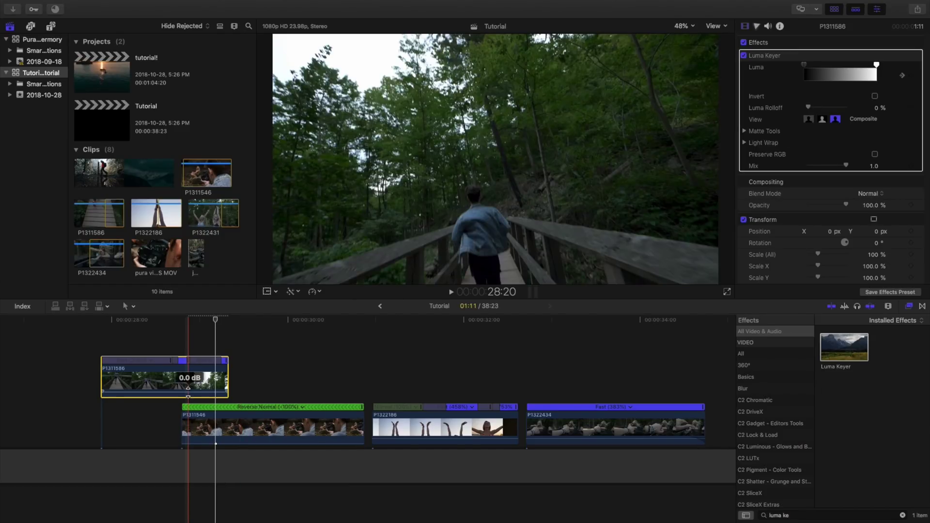
# - Duplicate the keyed P1311586 clip onto the lane directly above and turn off the Luma Keyer on the upper copy
pyautogui.moveTo(183, 385)
pyautogui.mouseDown()
pyautogui.moveTo(188, 347)
pyautogui.moveTo(185, 383)
pyautogui.mouseUp()
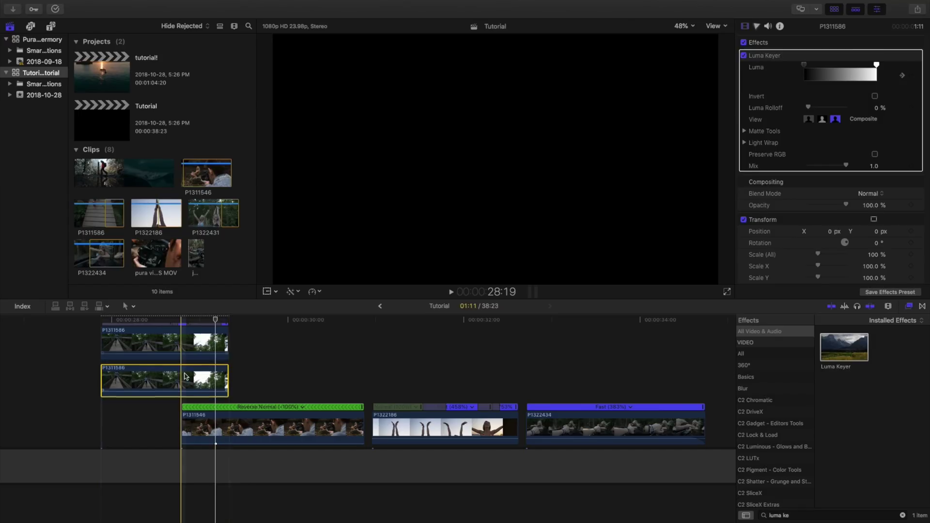
pyautogui.click(197, 342)
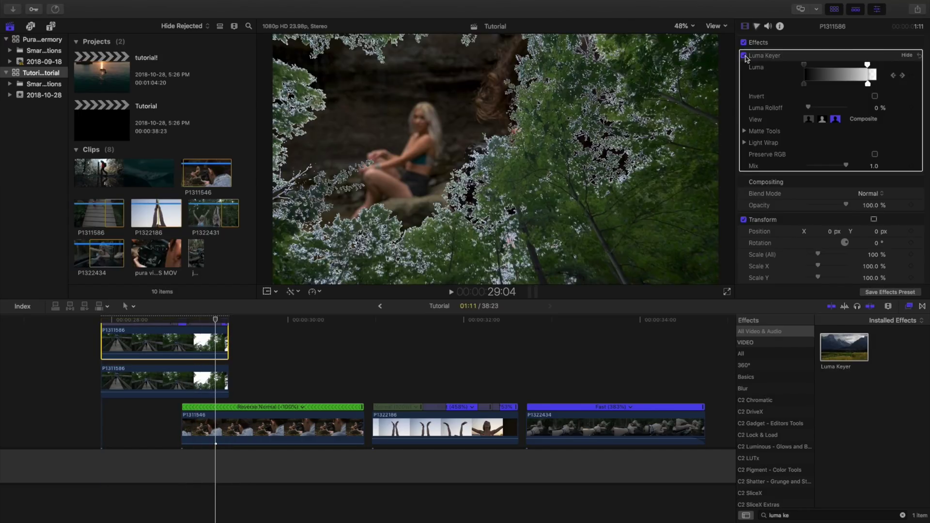
pyautogui.click(744, 56)
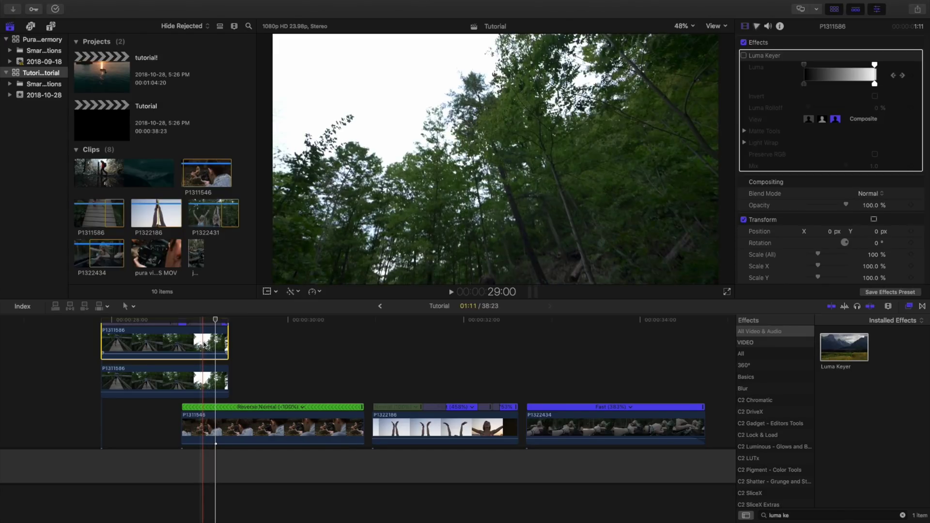
# - Split the upper copy of P1311586 at about 29:00 and disable the short piece after the cut
pyautogui.press('super+b')
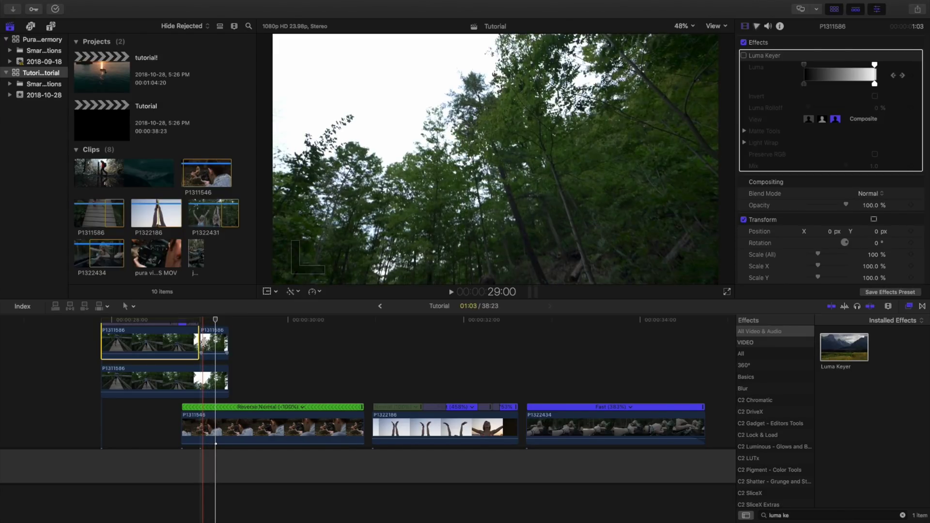
pyautogui.click(206, 345)
pyautogui.press('v')
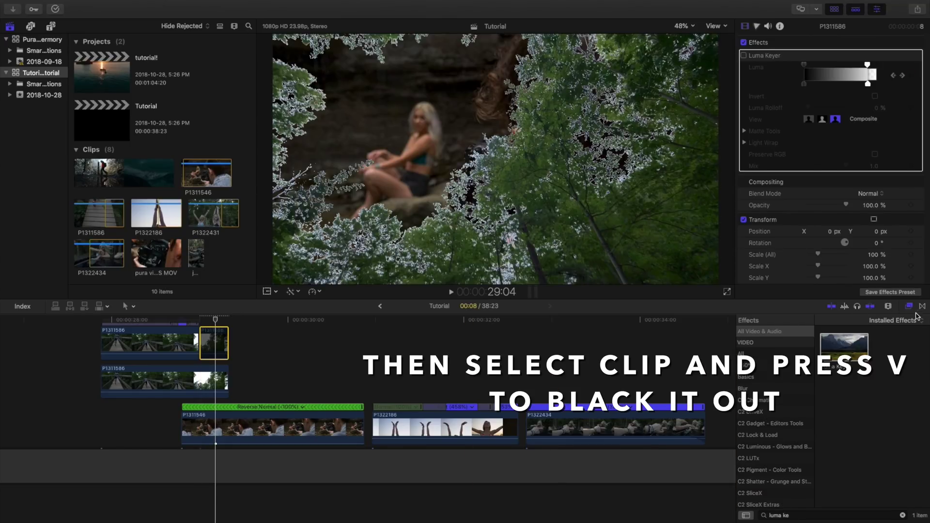
# - Add a Cross Dissolve at the cut in the upper copy and delete the dissolve at the disabled piece's end
pyautogui.press('ctrl+super+5')
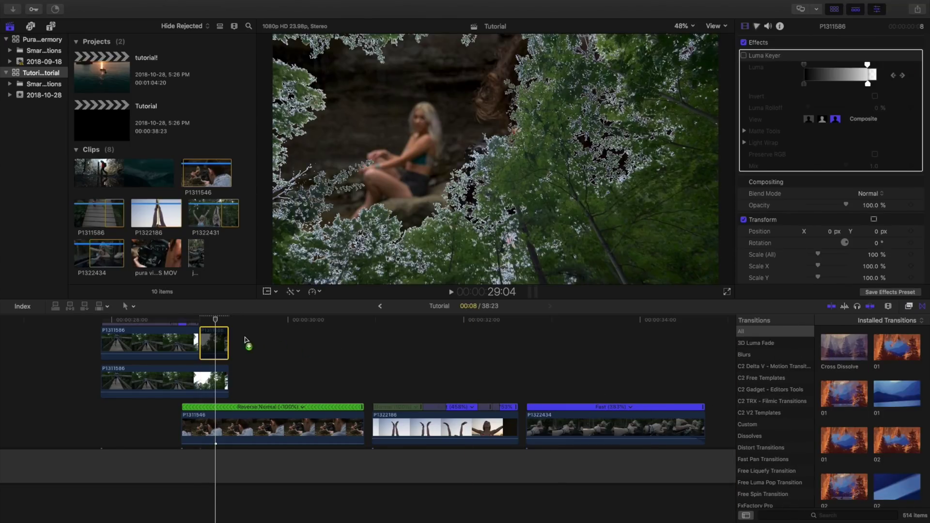
pyautogui.moveTo(245, 339); pyautogui.dragTo(220, 345)
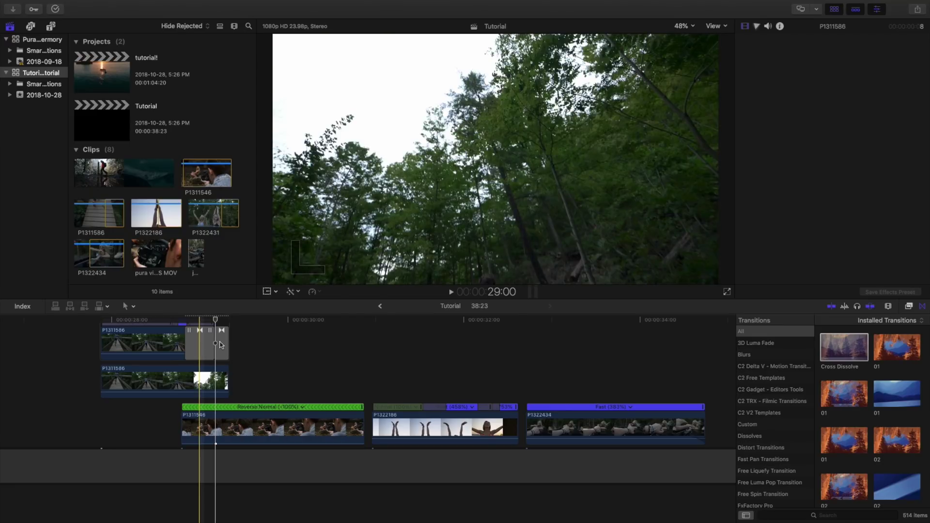
pyautogui.click(223, 345)
pyautogui.press('Delete')
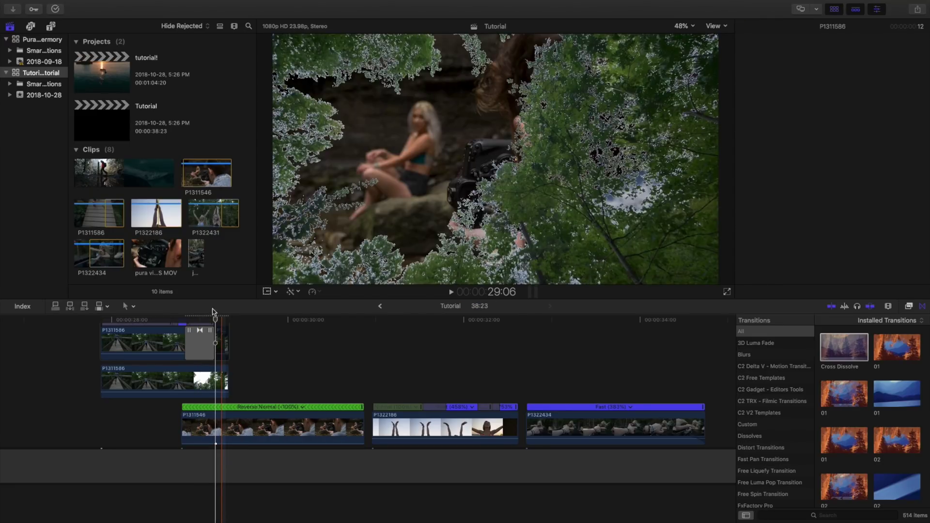
# - Play through the dissolve from 29:00 and step frame by frame to check the keyed sky transition
pyautogui.click(198, 327)
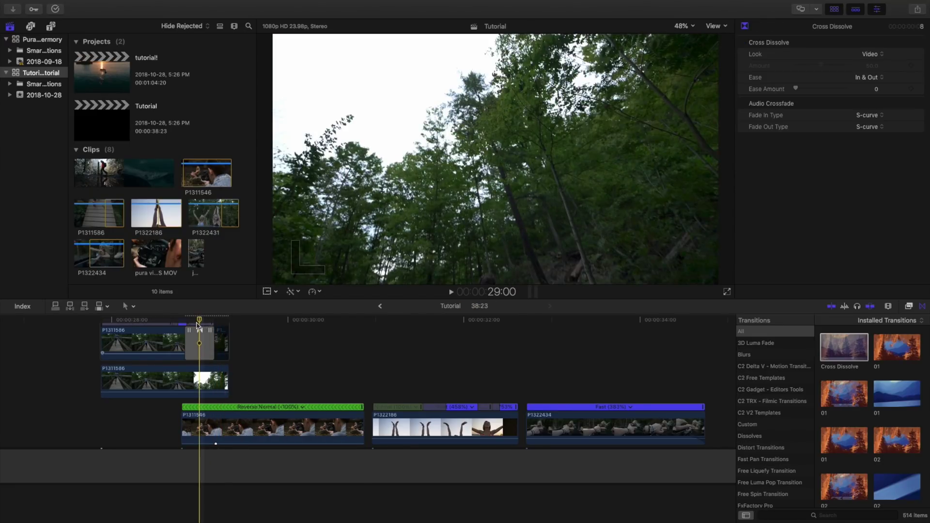
pyautogui.press('space')
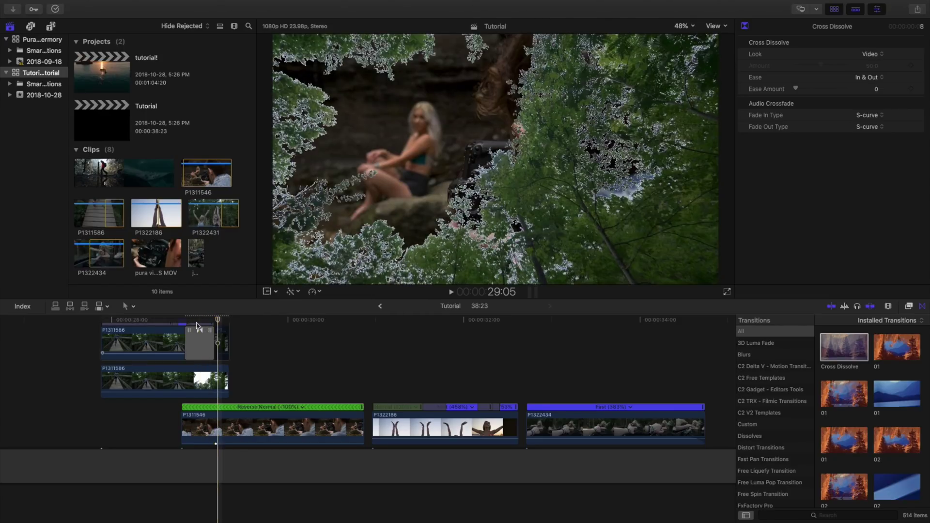
pyautogui.press('Right')
pyautogui.press('Right')
pyautogui.press('Right')
pyautogui.press('Left')
pyautogui.press('Left')
pyautogui.press('Left')
pyautogui.press('Left')
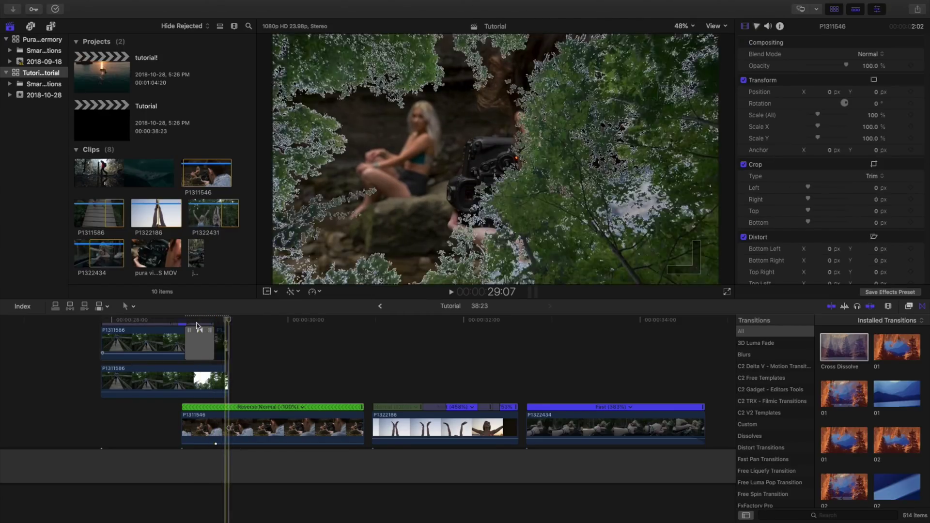
pyautogui.click(198, 326)
# - Combine both stacked P1311586 layers and their dissolve into a new compound clip
pyautogui.moveTo(240, 371); pyautogui.dragTo(151, 321)
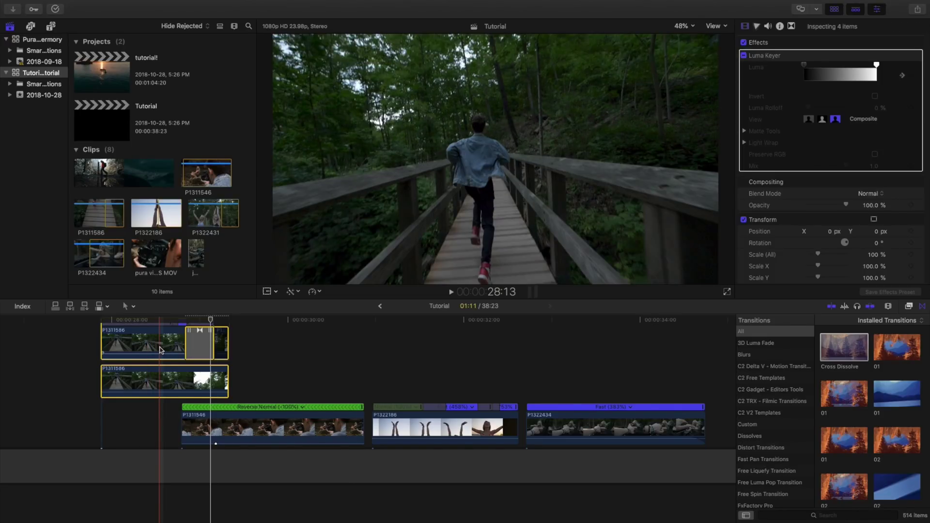
pyautogui.rightClick(161, 350)
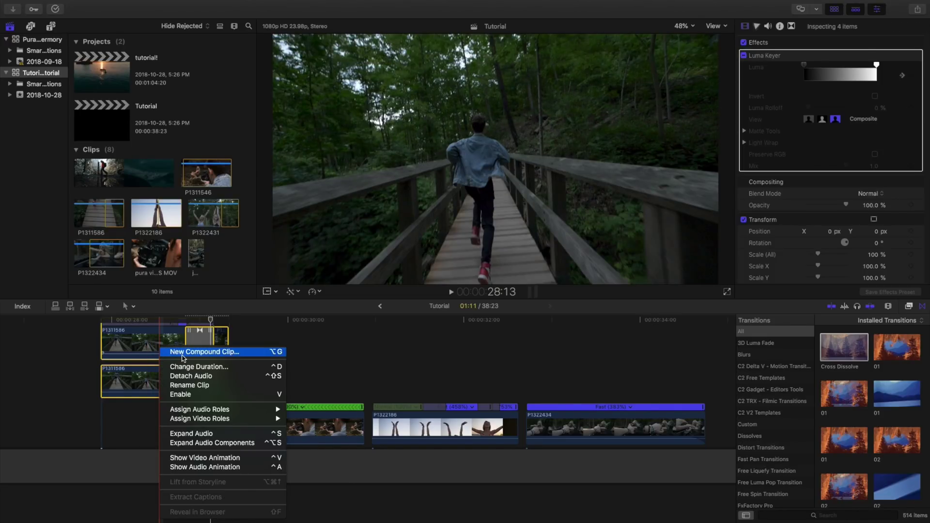
pyautogui.click(183, 352)
pyautogui.press('Return')
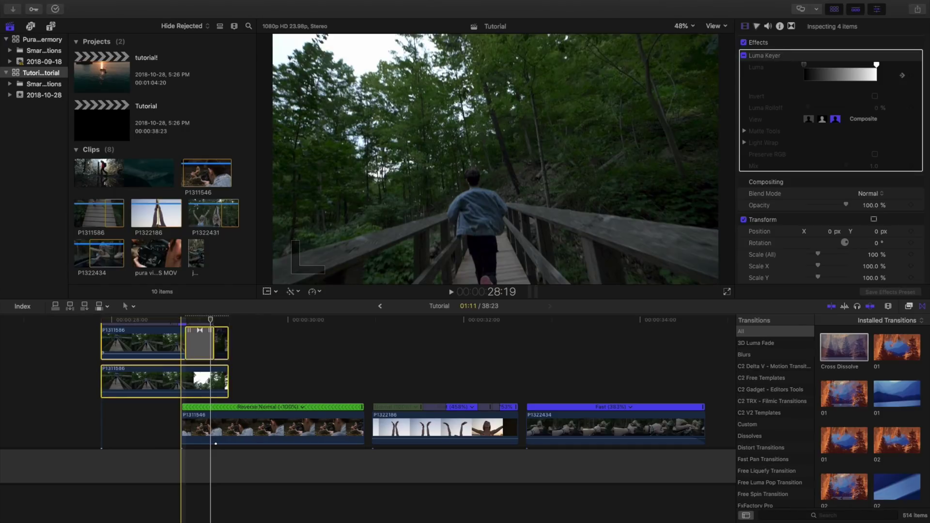
# - Activate the Transform controls for the compound clip and set Transform keyframes at 28:19, where P1311546 begins underneath
pyautogui.moveTo(211, 321); pyautogui.dragTo(189, 335)
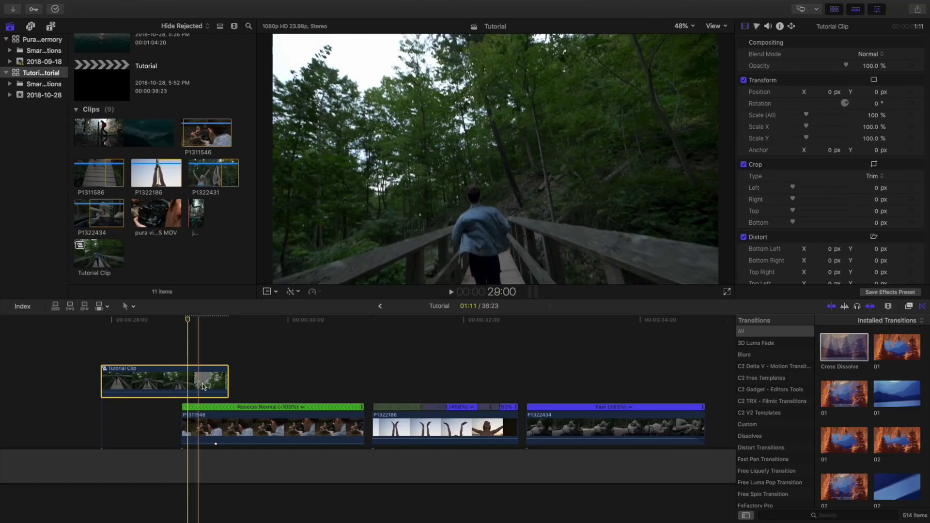
pyautogui.click(183, 322)
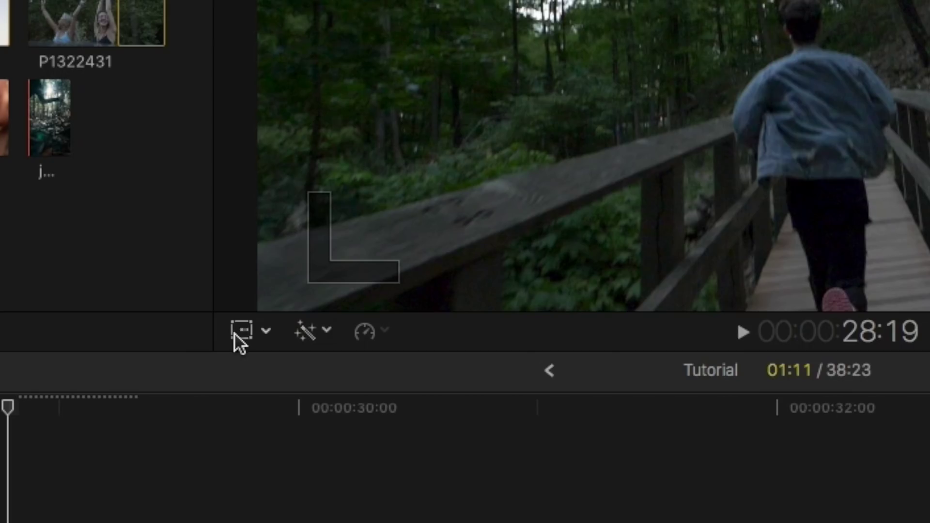
pyautogui.click(267, 293)
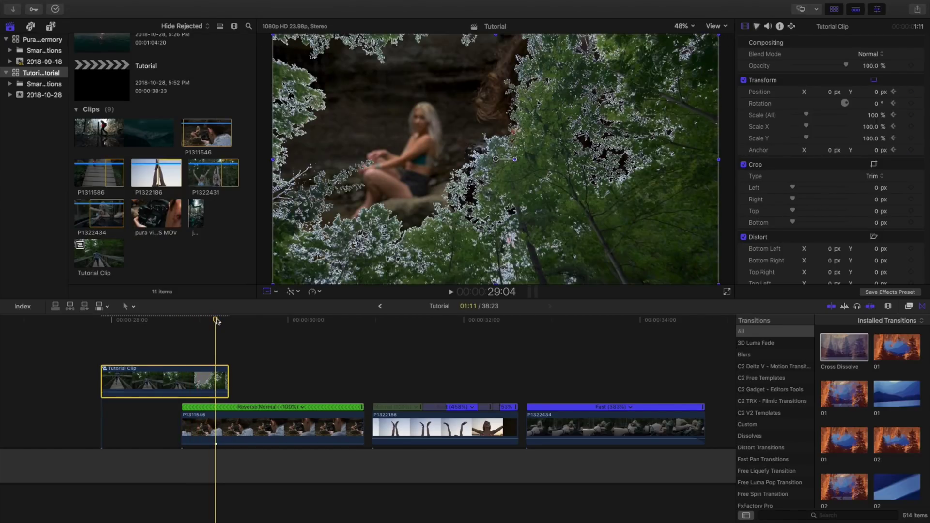
# - At 29:07, set the compound clip's ending Transform keyframes with scale about 319% and the sky opening shifted right and slightly down past frame
pyautogui.press('space')
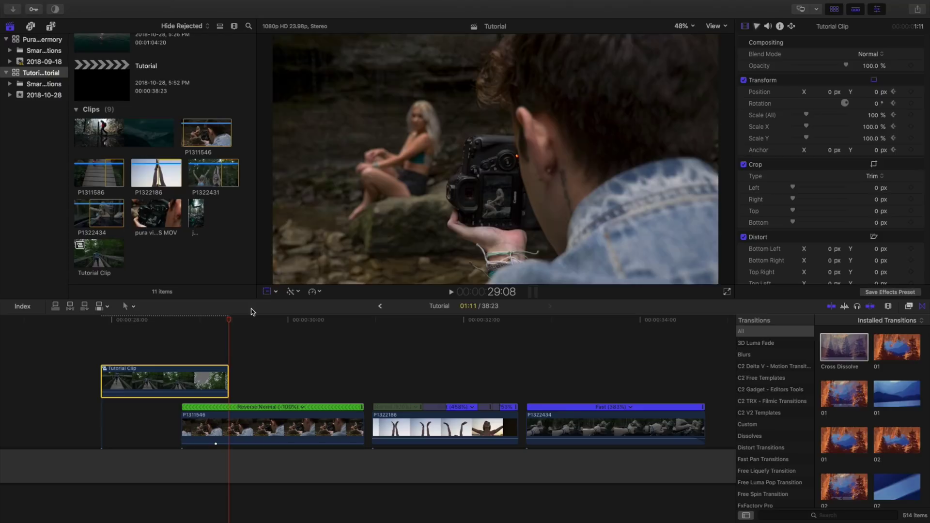
pyautogui.press('Left')
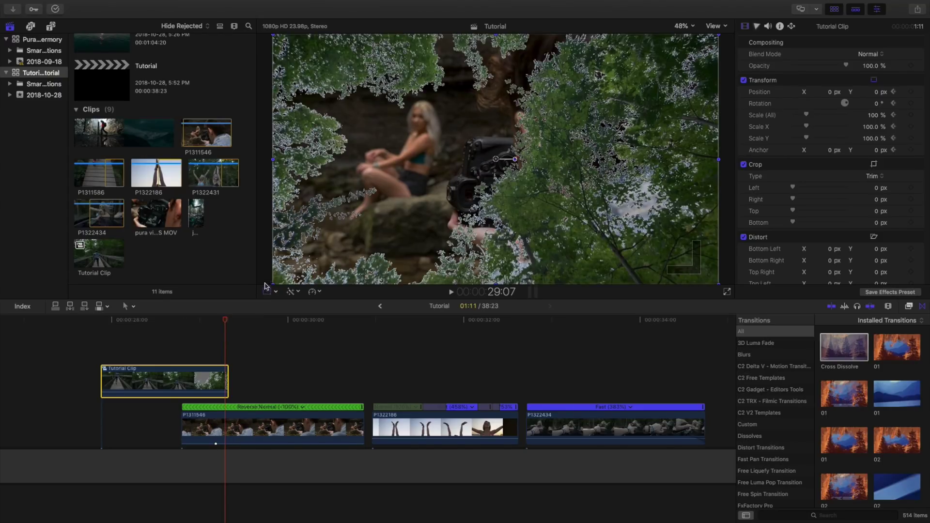
pyautogui.moveTo(807, 116); pyautogui.dragTo(823, 116)
pyautogui.moveTo(562, 193); pyautogui.dragTo(684, 220)
pyautogui.moveTo(823, 116); pyautogui.dragTo(833, 116)
pyautogui.moveTo(664, 200); pyautogui.dragTo(717, 206)
pyautogui.moveTo(833, 117); pyautogui.dragTo(835, 116)
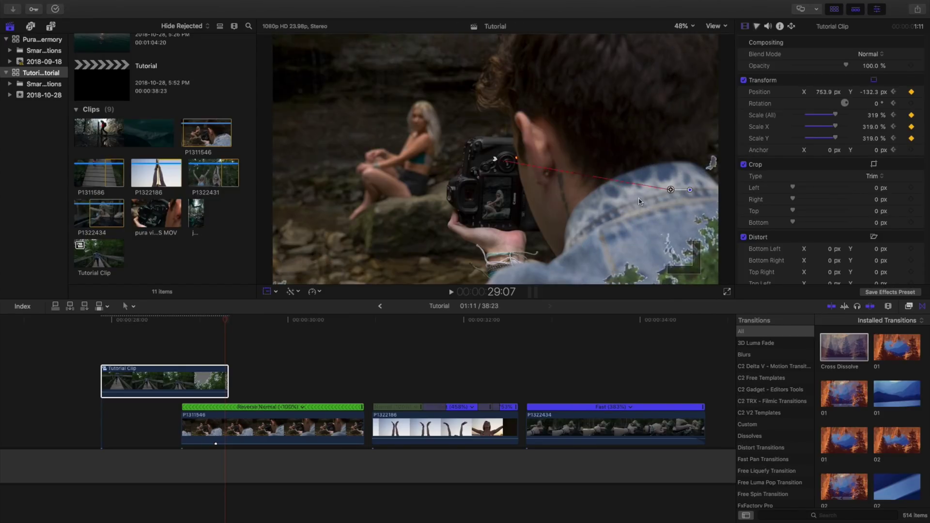
pyautogui.moveTo(606, 216); pyautogui.dragTo(622, 221)
# - Check the compound clip's zoom at 29:04 and disable the compound clip
pyautogui.moveTo(223, 320)
pyautogui.mouseDown()
pyautogui.moveTo(184, 322)
pyautogui.moveTo(253, 310)
pyautogui.moveTo(225, 320)
pyautogui.moveTo(255, 320)
pyautogui.moveTo(215, 321)
pyautogui.mouseUp()
pyautogui.click(238, 417)
pyautogui.click(188, 379)
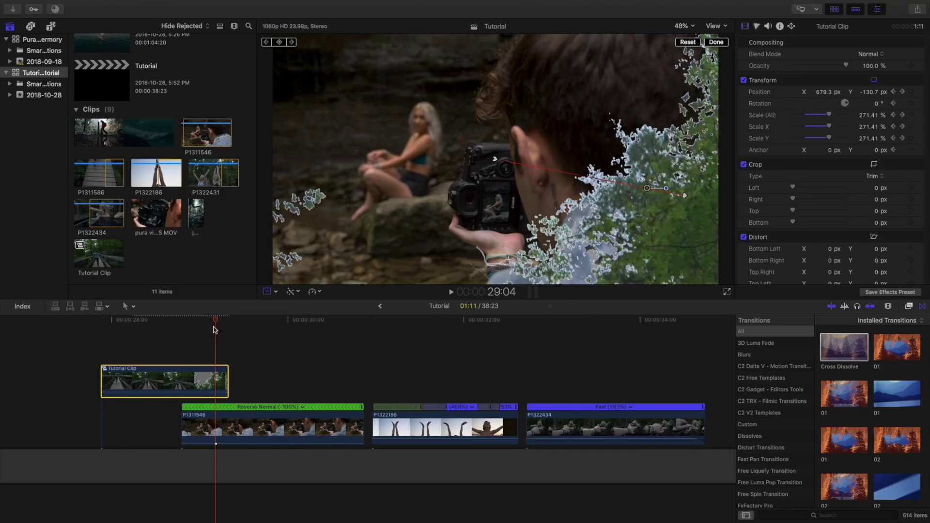
pyautogui.press('v')
# - Find the Draw Mask effect and apply it to clip P1311546 with the playhead at 28:19
pyautogui.moveTo(217, 318); pyautogui.dragTo(181, 320)
pyautogui.click(223, 420)
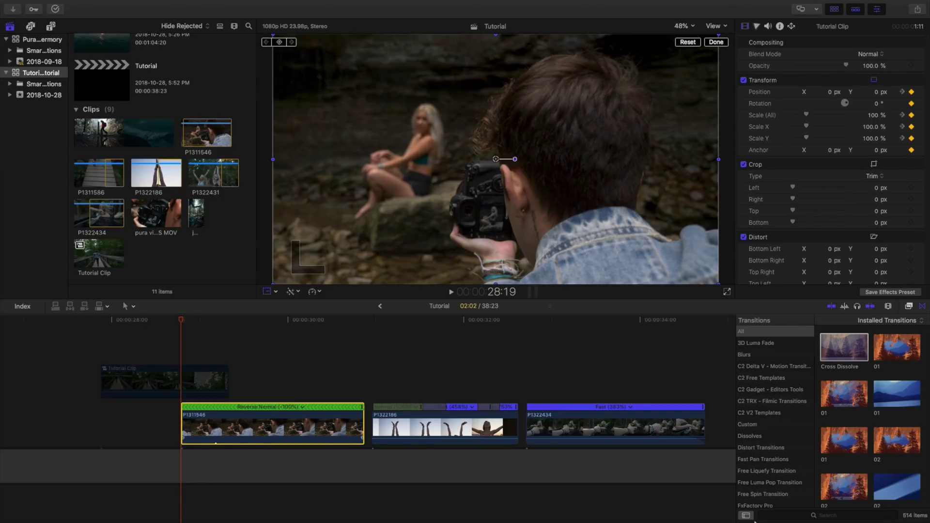
pyautogui.click(786, 518)
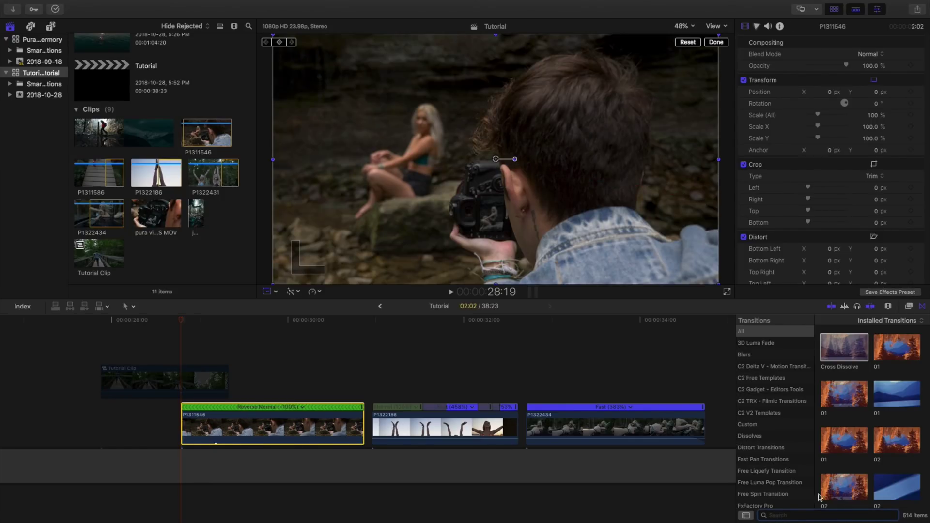
pyautogui.press('super+5')
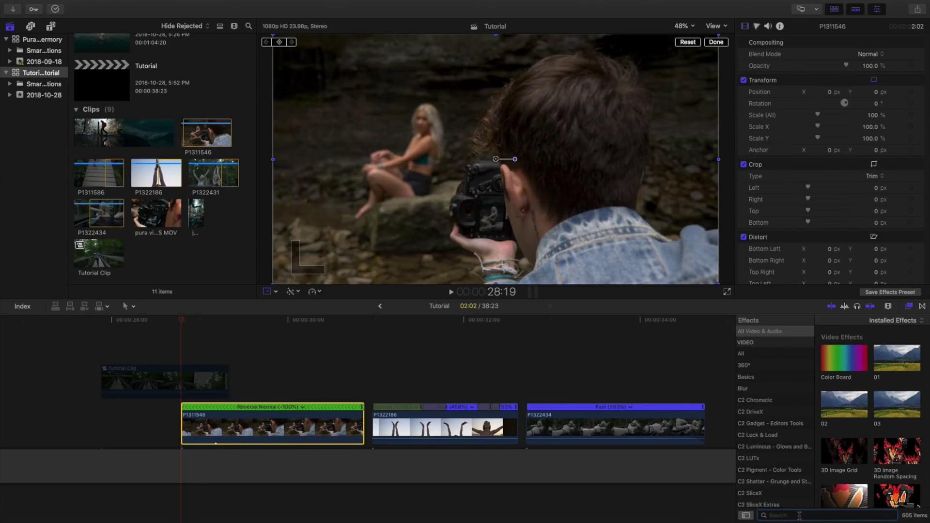
pyautogui.write('dr')
pyautogui.write('aw mas')
pyautogui.write('k')
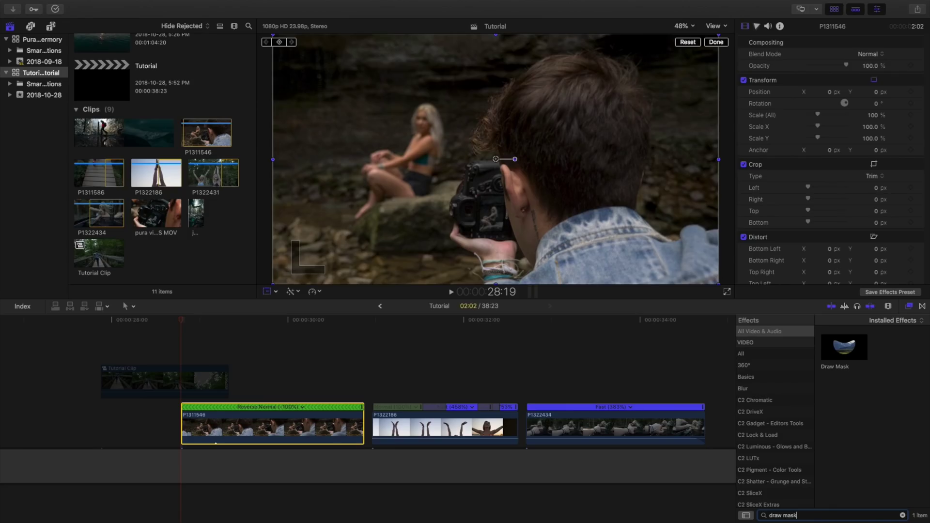
pyautogui.moveTo(851, 353)
pyautogui.mouseDown()
pyautogui.moveTo(734, 386)
pyautogui.moveTo(272, 425)
pyautogui.mouseUp()
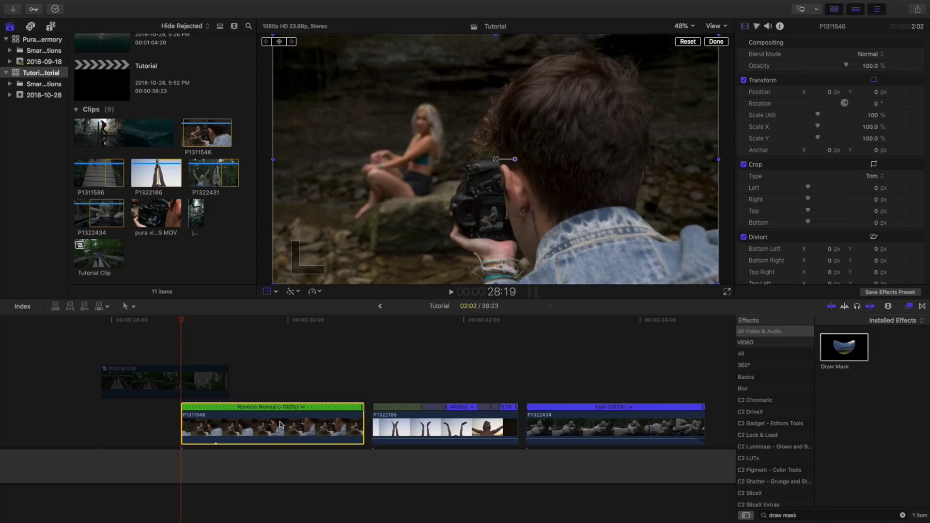
pyautogui.click(712, 44)
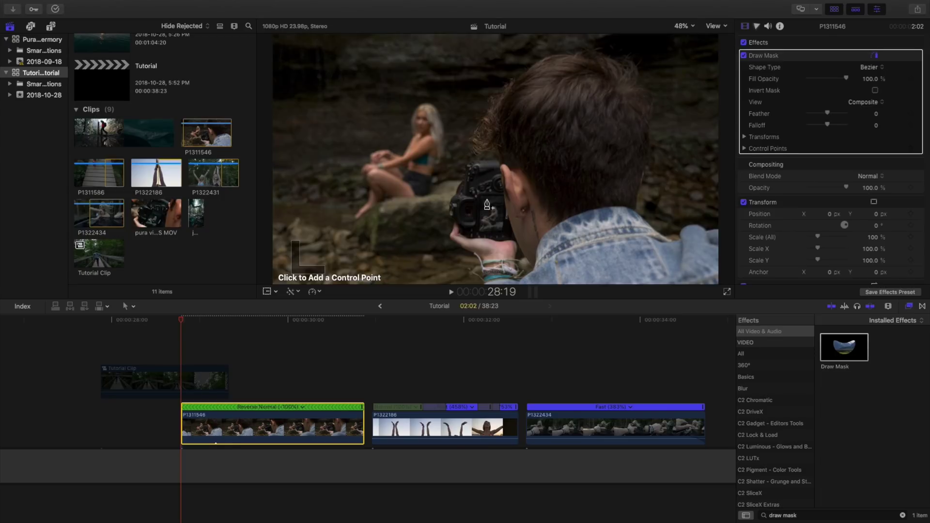
pyautogui.click(694, 27)
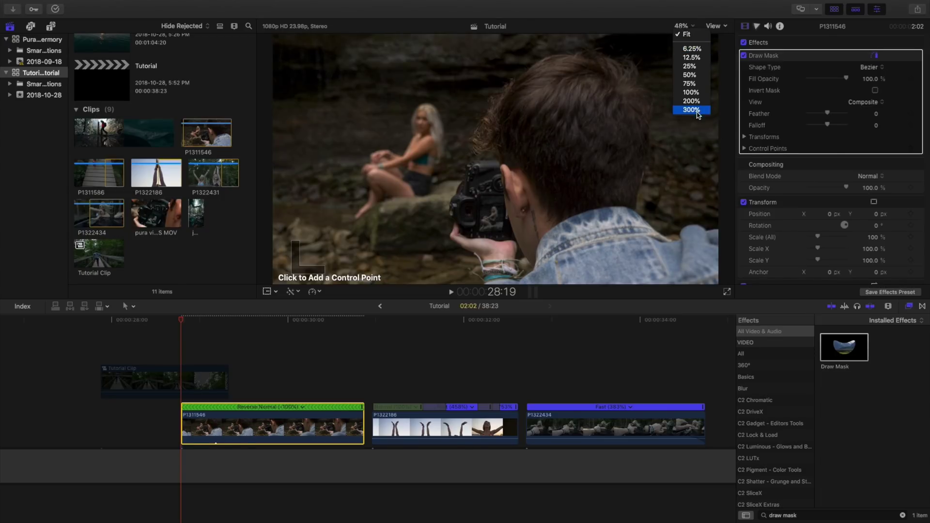
pyautogui.click(698, 110)
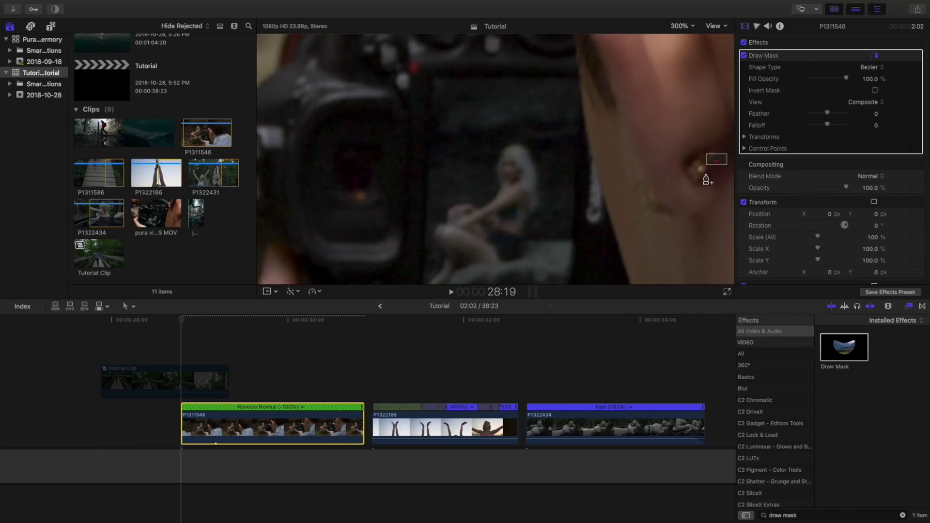
pyautogui.moveTo(181, 320); pyautogui.dragTo(315, 317)
pyautogui.hotkey('shift', 'z')
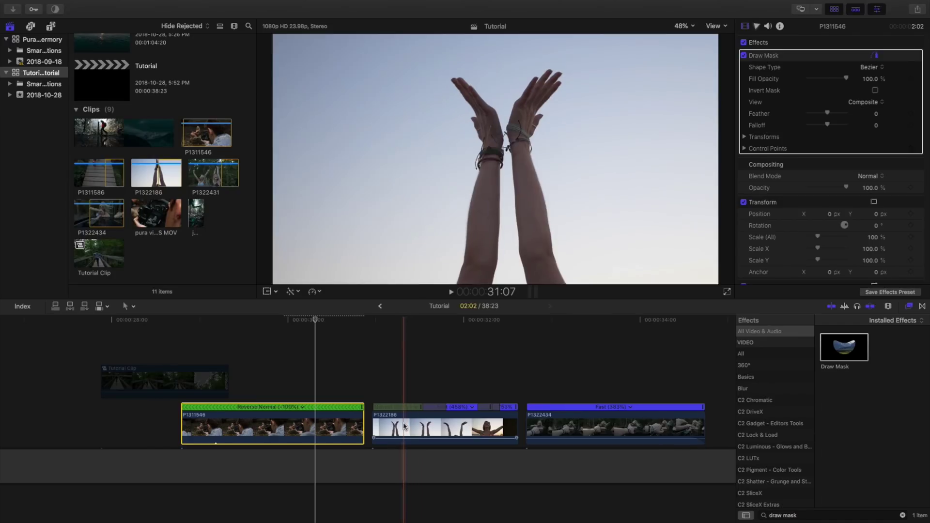
pyautogui.moveTo(404, 426); pyautogui.dragTo(314, 426)
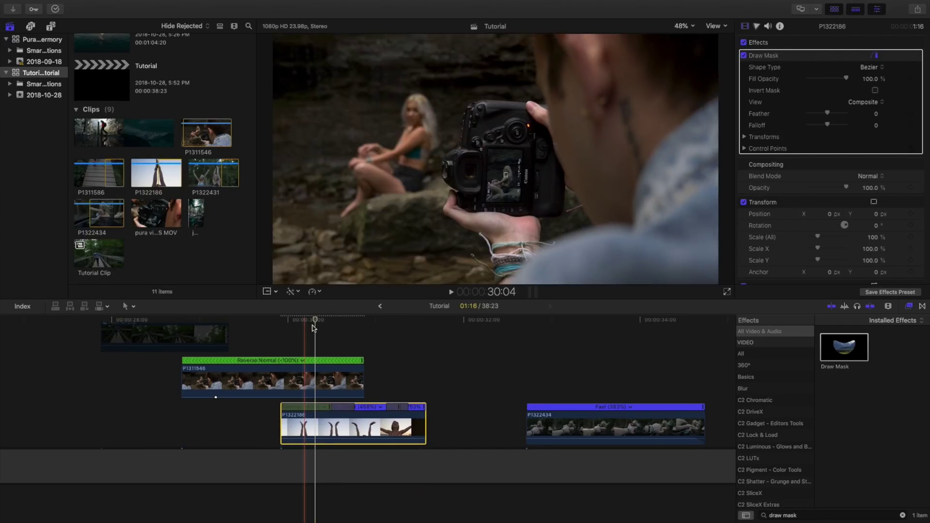
pyautogui.press('super+z')
pyautogui.press('super+z')
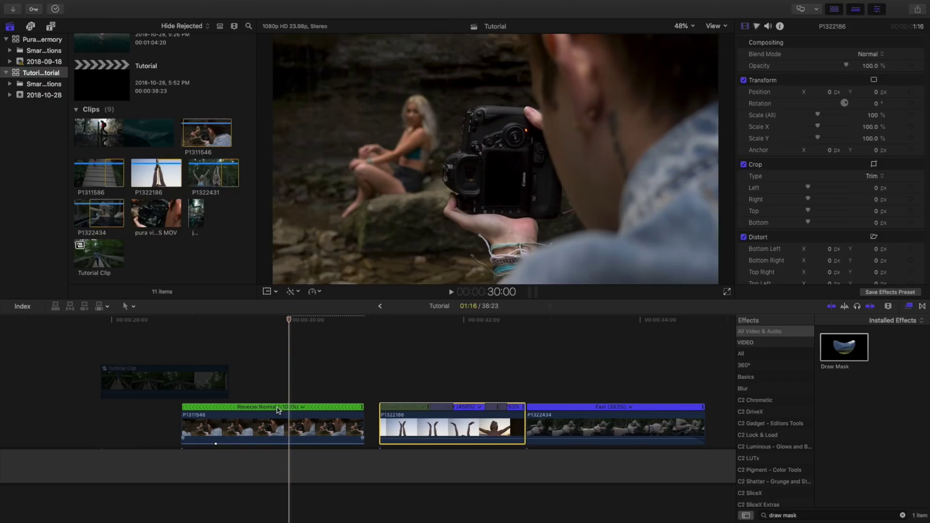
# - Move clip P1311546 slightly earlier in the timeline and park the playhead at 28:23
pyautogui.moveTo(263, 420); pyautogui.dragTo(248, 421)
pyautogui.moveTo(215, 321); pyautogui.dragTo(218, 342)
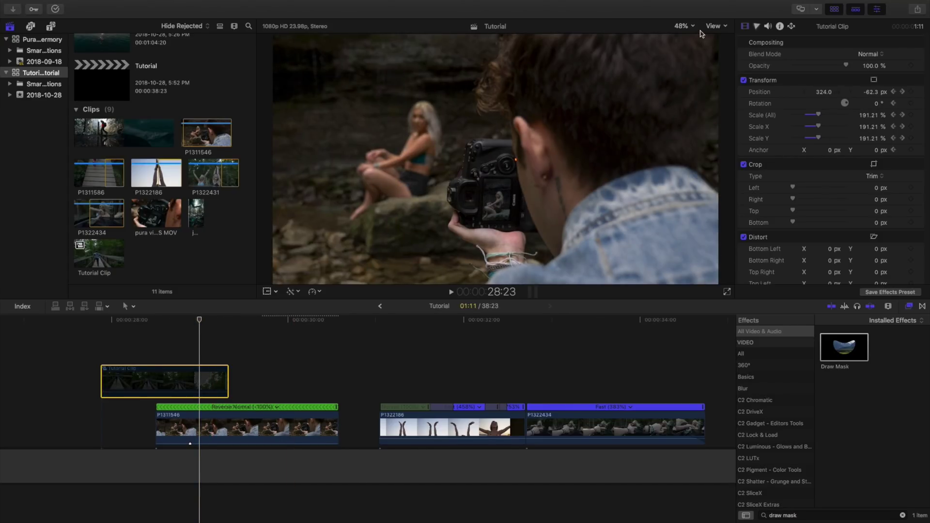
# - Draw a closed four-point mask around the camera's rear screen in P1311546 at 28:23 with the Draw Mask effect
pyautogui.click(693, 27)
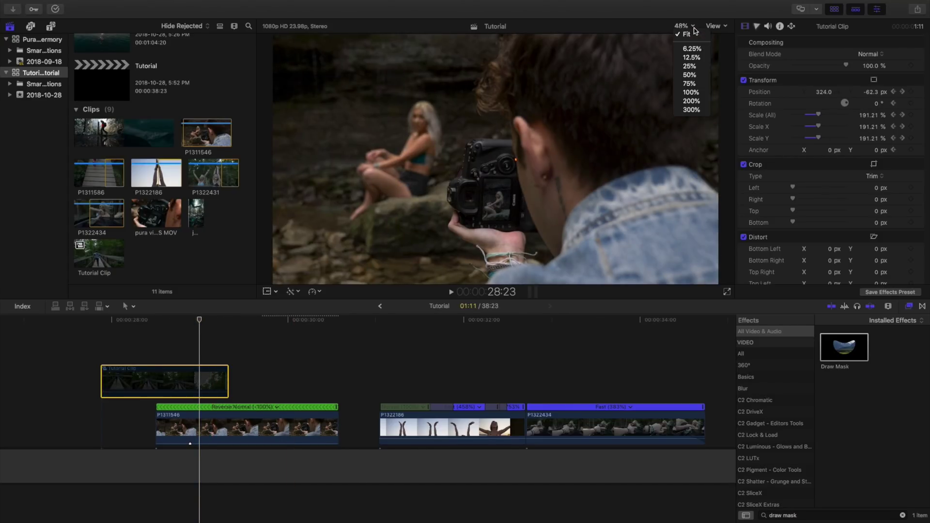
pyautogui.click(696, 92)
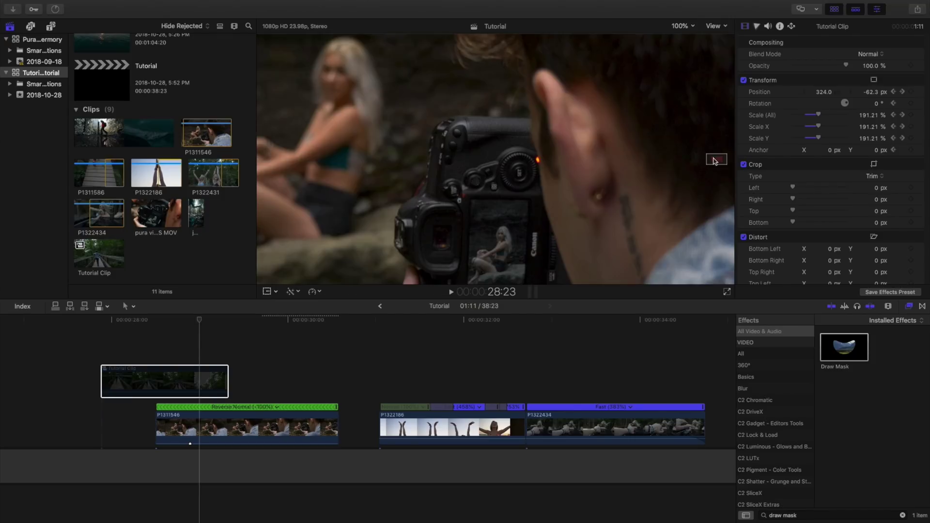
pyautogui.moveTo(715, 161); pyautogui.dragTo(715, 161)
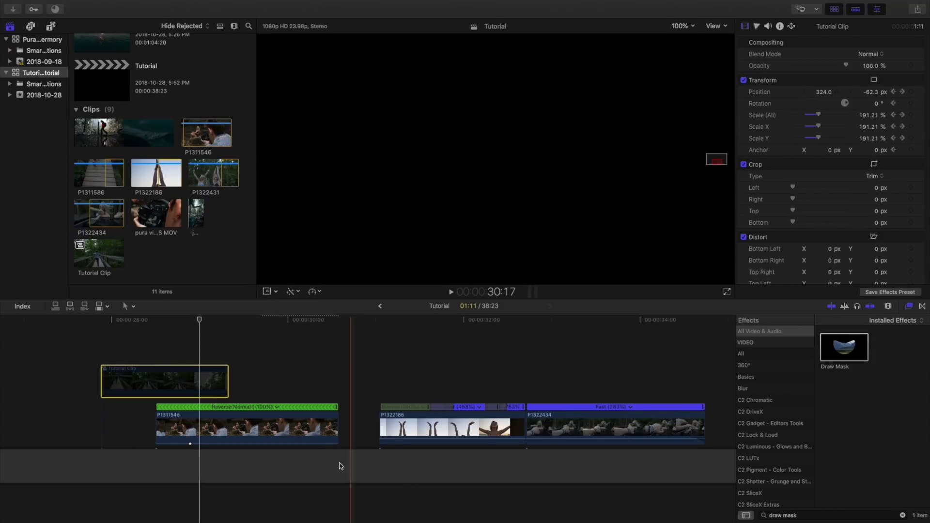
pyautogui.click(290, 420)
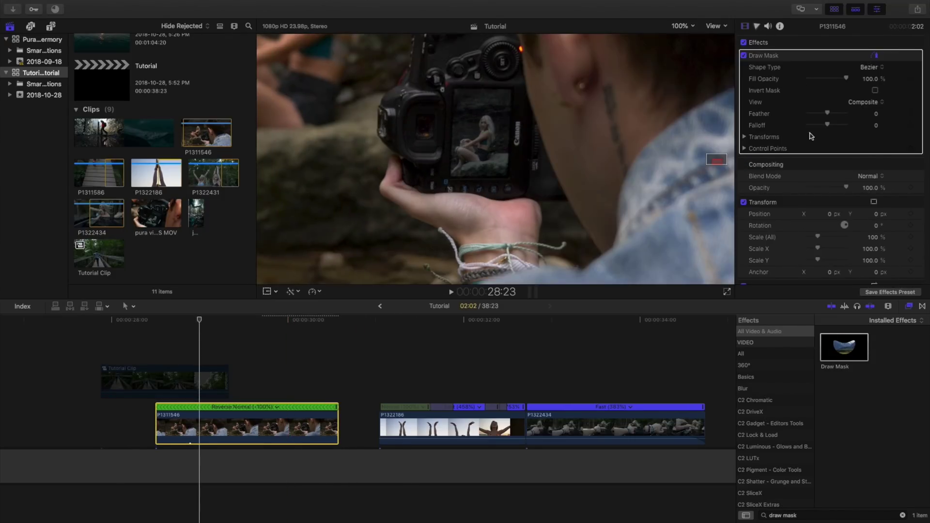
pyautogui.click(795, 57)
pyautogui.click(683, 25)
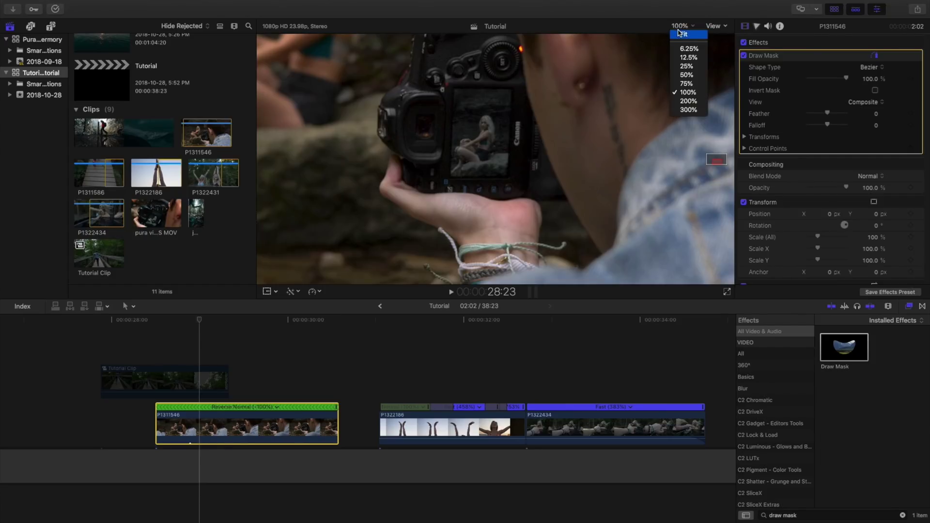
pyautogui.click(688, 97)
pyautogui.moveTo(716, 162); pyautogui.dragTo(717, 160)
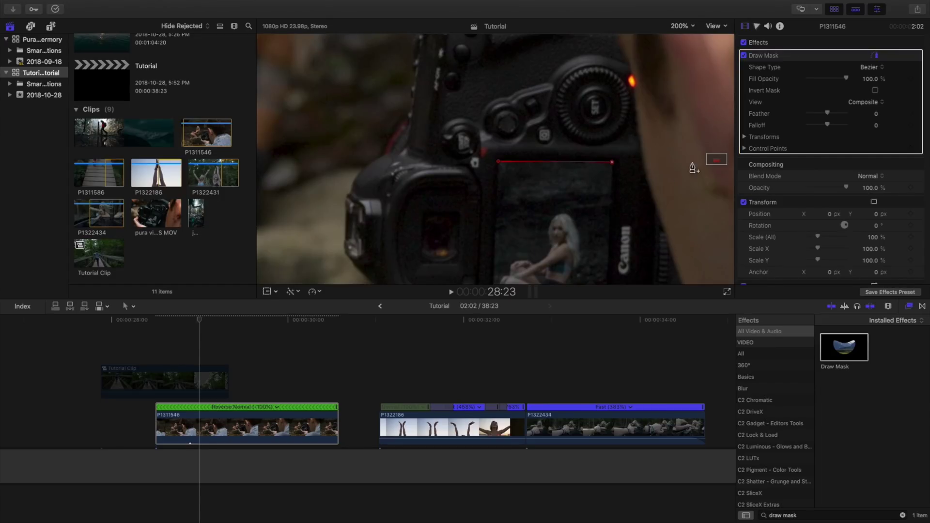
pyautogui.moveTo(715, 165); pyautogui.dragTo(716, 167)
pyautogui.click(682, 26)
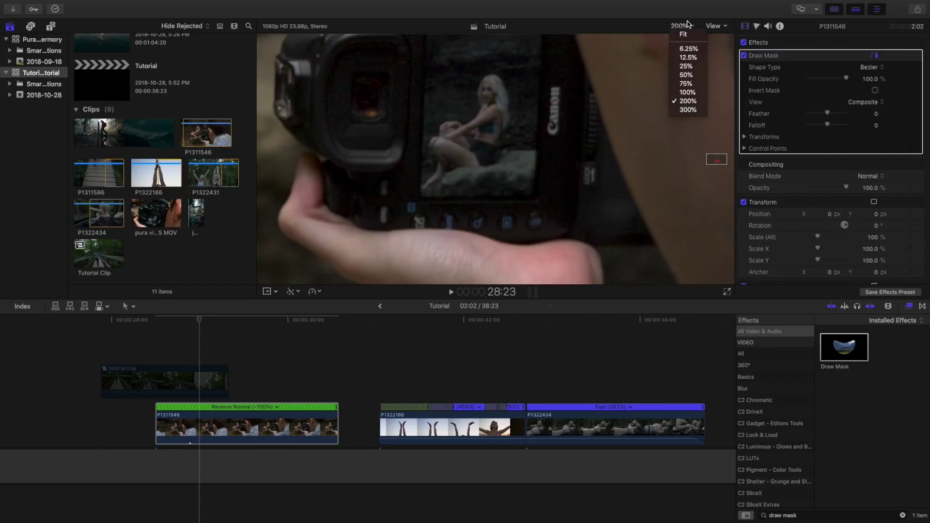
pyautogui.click(688, 110)
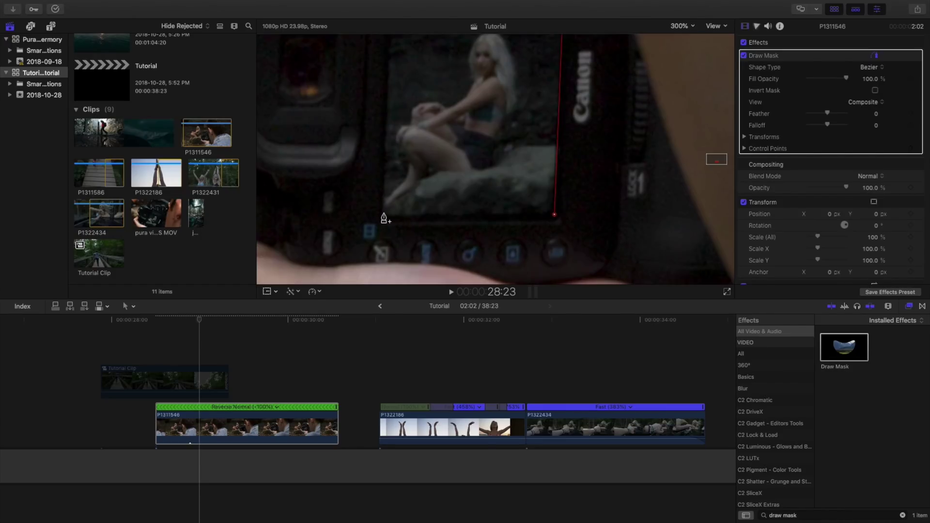
pyautogui.moveTo(717, 163); pyautogui.dragTo(716, 161)
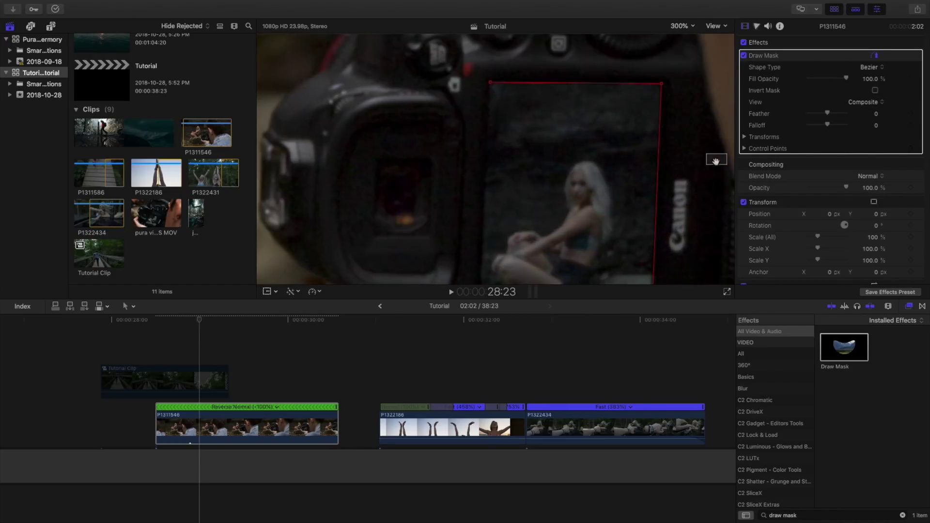
pyautogui.click(491, 84)
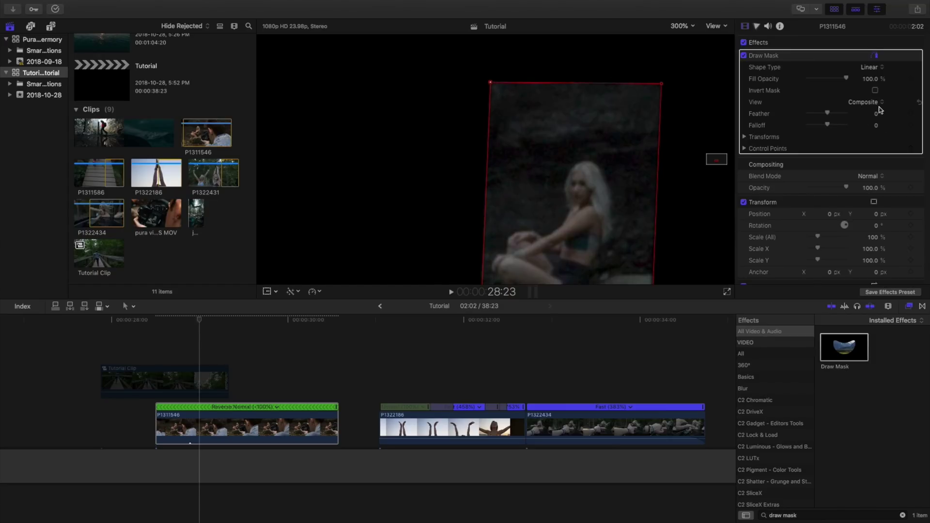
# - Set the Draw Mask view to Original and keyframe its position, rotation, scale and control points at 28:23
pyautogui.click(873, 106)
pyautogui.click(860, 91)
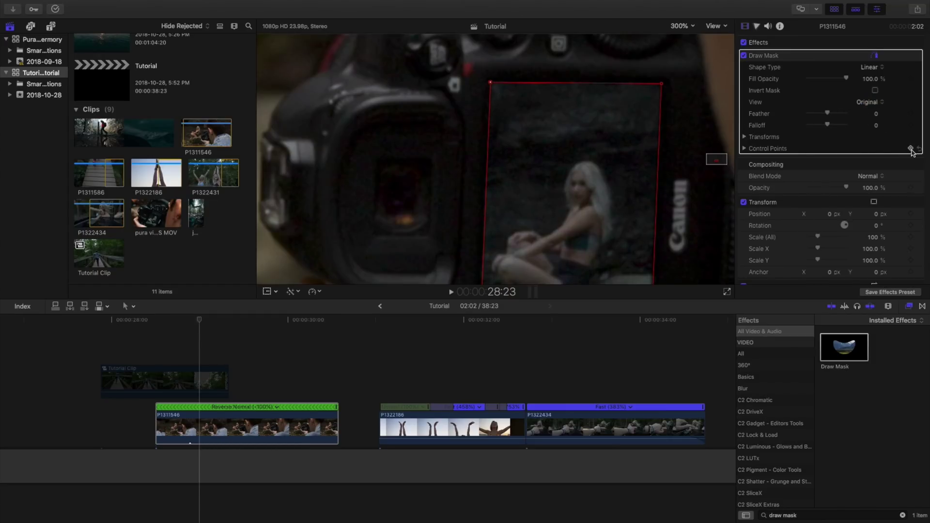
pyautogui.click(744, 138)
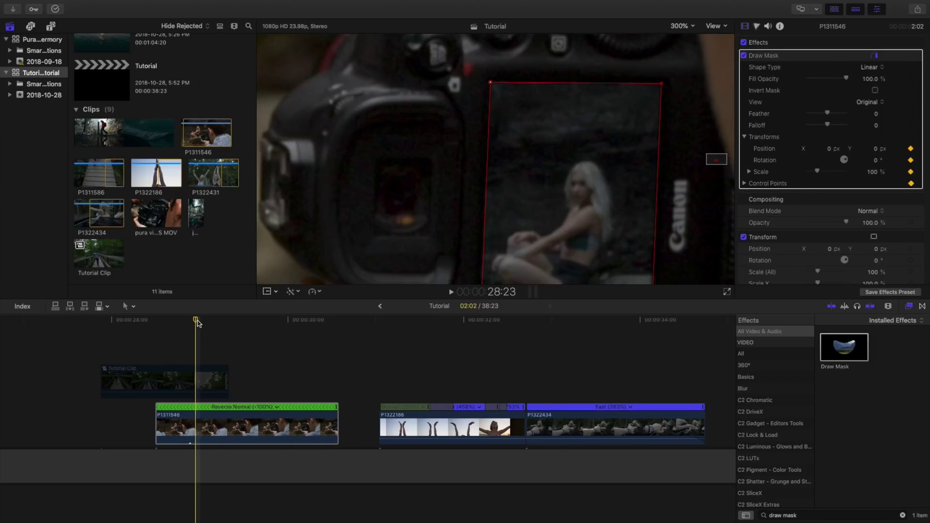
# - Advance frame by frame to 29:06, moving the mask's control points onto the corners of the camera screen along the way
pyautogui.click(197, 320)
pyautogui.press('Right')
pyautogui.press('Right')
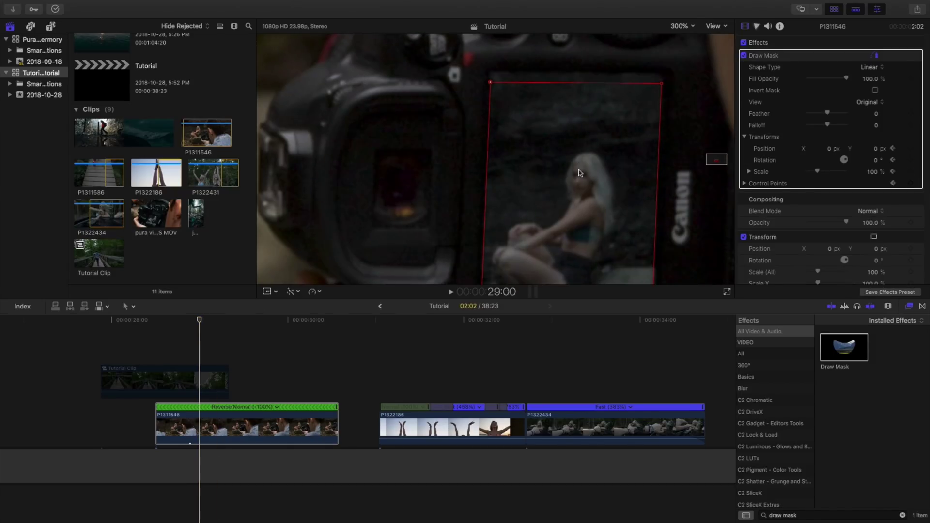
pyautogui.moveTo(491, 83); pyautogui.dragTo(492, 62)
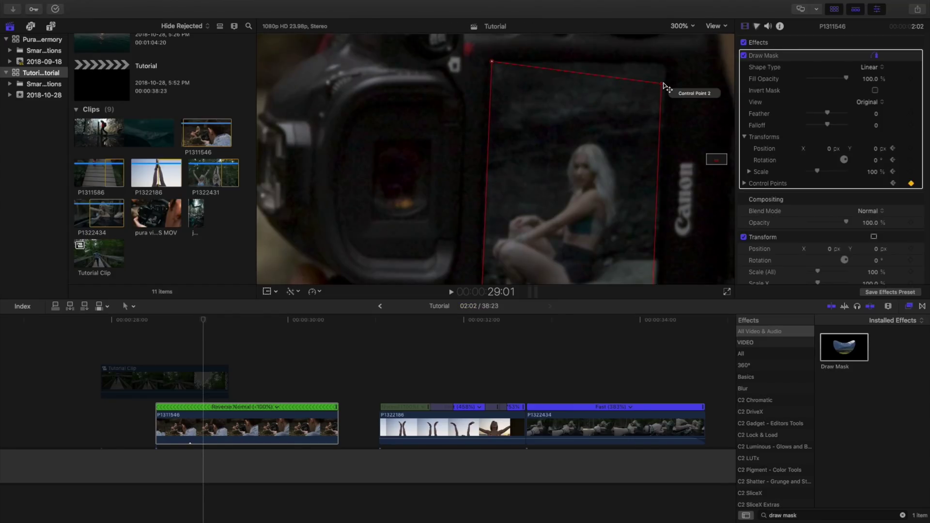
pyautogui.moveTo(665, 85); pyautogui.dragTo(670, 66)
pyautogui.moveTo(716, 160); pyautogui.dragTo(716, 160)
pyautogui.moveTo(634, 214); pyautogui.dragTo(639, 198)
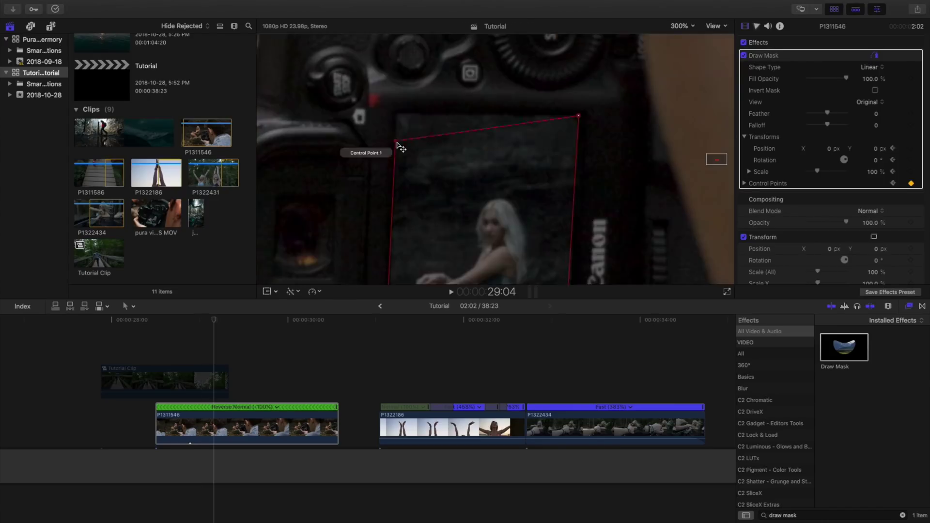
pyautogui.press('Right')
pyautogui.moveTo(716, 161); pyautogui.dragTo(708, 159)
pyautogui.press('Right')
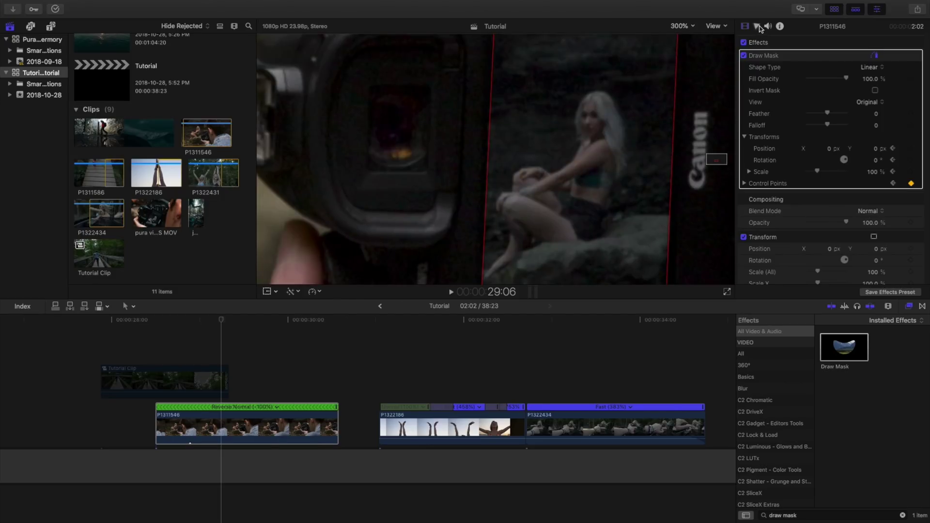
# - Raise P1311546's exposure highlights to 90% in the Color Board and reselect the Draw Mask effect
pyautogui.press('super+6')
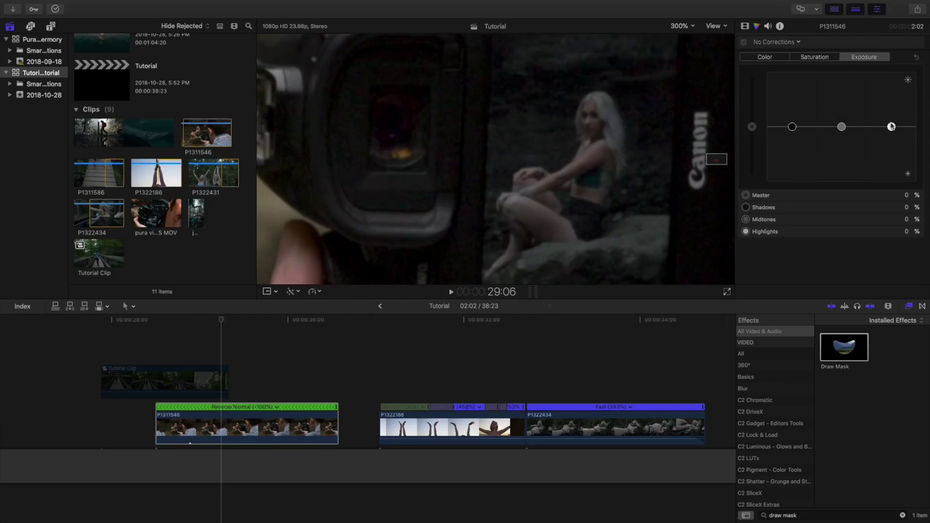
pyautogui.moveTo(891, 127); pyautogui.dragTo(891, 79)
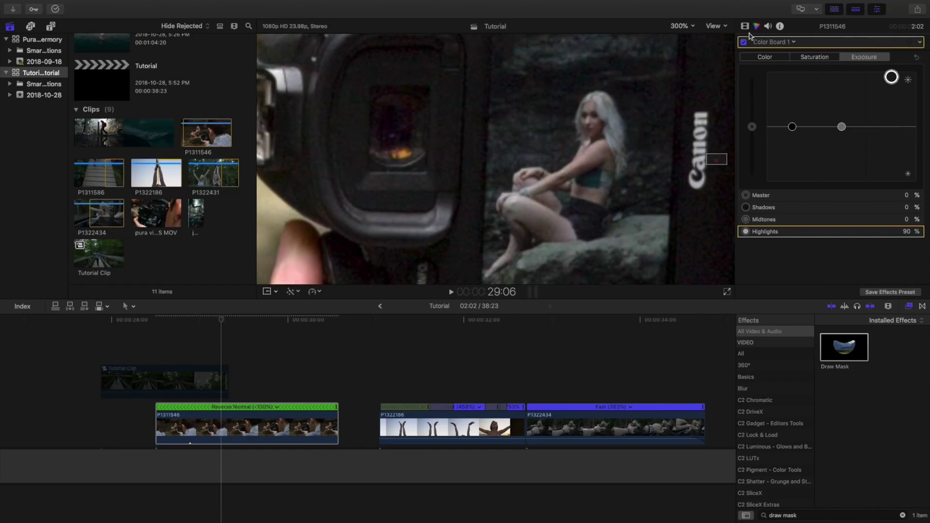
pyautogui.click(819, 57)
# - Advance frame by frame from 29:06 to 29:17, fitting the Draw Mask control points to the camera screen's corners
pyautogui.moveTo(717, 160); pyautogui.dragTo(716, 161)
pyautogui.press('Right')
pyautogui.press('Right')
pyautogui.press('Right')
# - Continue fitting the mask's control points to the camera screen's corners frame by frame up to 30:09
pyautogui.press('Right')
pyautogui.press('Right')
pyautogui.press('Right')
pyautogui.press('Right')
pyautogui.press('Right')
pyautogui.press('Right')
pyautogui.press('Right')
pyautogui.press('Right')
pyautogui.press('Right')
pyautogui.press('Right')
pyautogui.press('Right')
pyautogui.press('Right')
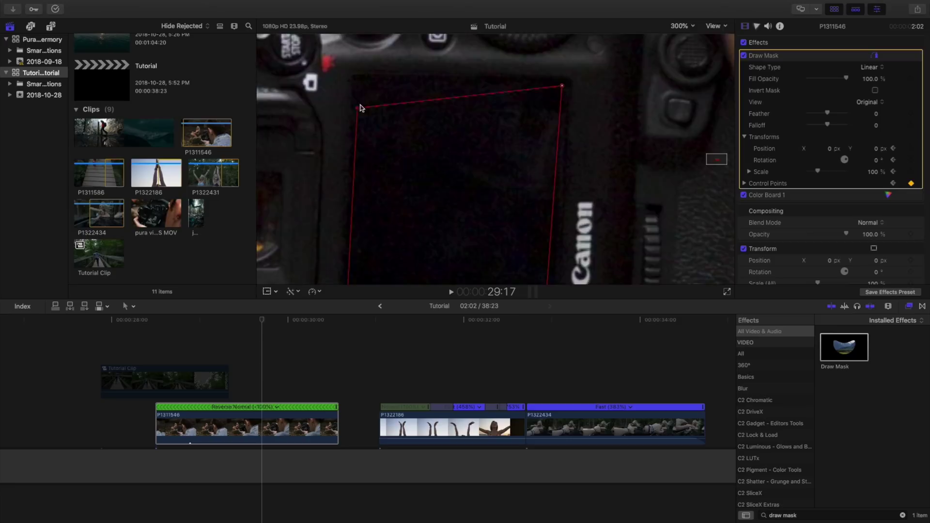
pyautogui.press('Right')
pyautogui.press('Right')
pyautogui.press('Right')
pyautogui.press('Right')
pyautogui.moveTo(717, 158); pyautogui.dragTo(717, 161)
# - Fit the mask's corners to the camera screen over P1311546's last frames and zoom the viewer out to the whole frame
pyautogui.press('Right')
pyautogui.press('Right')
pyautogui.press('Right')
pyautogui.press('Right')
pyautogui.press('Right')
pyautogui.press('Right')
pyautogui.press('Right')
pyautogui.press('Right')
pyautogui.moveTo(563, 172); pyautogui.dragTo(575, 157)
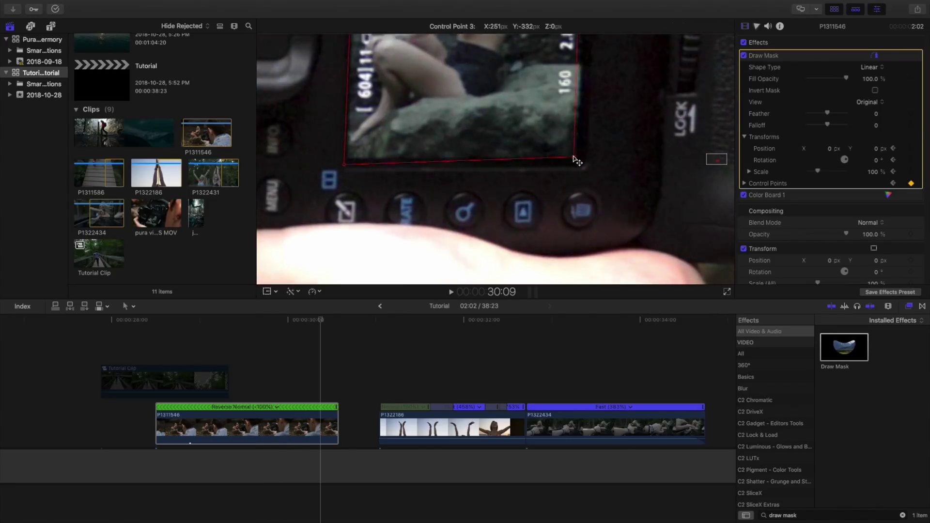
pyautogui.moveTo(717, 160); pyautogui.dragTo(717, 158)
pyautogui.press('Right')
pyautogui.press('Right')
pyautogui.press('Right')
pyautogui.press('Right')
pyautogui.moveTo(647, 228); pyautogui.dragTo(639, 223)
pyautogui.press('Left')
pyautogui.press('Left')
pyautogui.press('Left')
pyautogui.press('Left')
pyautogui.press('Left')
pyautogui.press('Left')
pyautogui.press('Left')
pyautogui.press('Left')
pyautogui.press('Left')
pyautogui.press('Left')
pyautogui.press('Left')
pyautogui.press('Left')
pyautogui.press('Left')
pyautogui.press('Left')
pyautogui.press('Left')
pyautogui.press('Left')
pyautogui.press('Left')
pyautogui.press('Left')
pyautogui.press('Left')
pyautogui.press('Left')
pyautogui.click(685, 26)
pyautogui.click(684, 38)
# - Scrub through the masked section around 29:04 and re-enable the Tutorial Clip above P1311546
pyautogui.moveTo(212, 321); pyautogui.dragTo(246, 320)
pyautogui.click(203, 348)
pyautogui.click(212, 387)
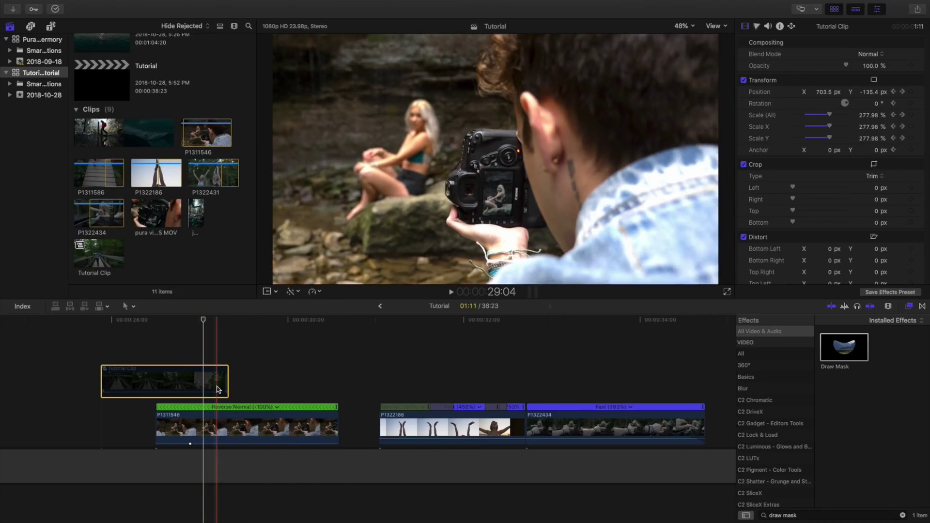
pyautogui.press('v')
# - Move P1322186 beneath P1311546 to start at 29:22, then set the Draw Mask view to Composite and invert the mask
pyautogui.moveTo(205, 323); pyautogui.dragTo(281, 324)
pyautogui.moveTo(413, 430); pyautogui.dragTo(329, 429)
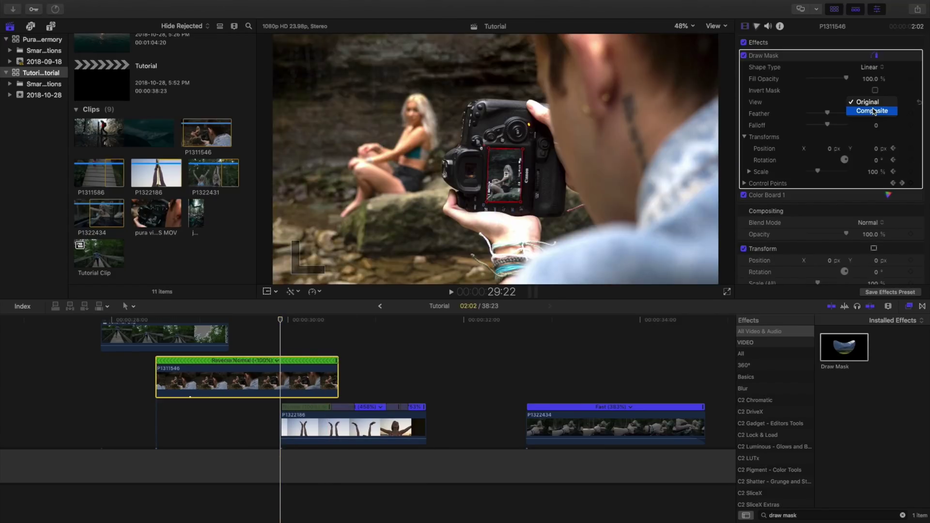
pyautogui.click(874, 111)
pyautogui.click(875, 90)
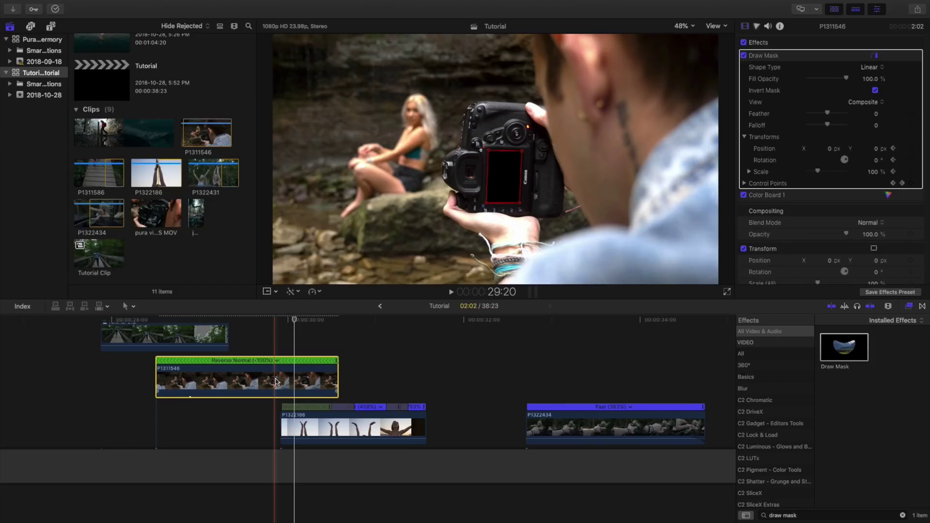
# - Duplicate P1311546 directly above itself and turn off the Draw Mask effect on the upper copy
pyautogui.moveTo(275, 401)
pyautogui.mouseDown()
pyautogui.moveTo(278, 411)
pyautogui.moveTo(280, 386)
pyautogui.mouseUp()
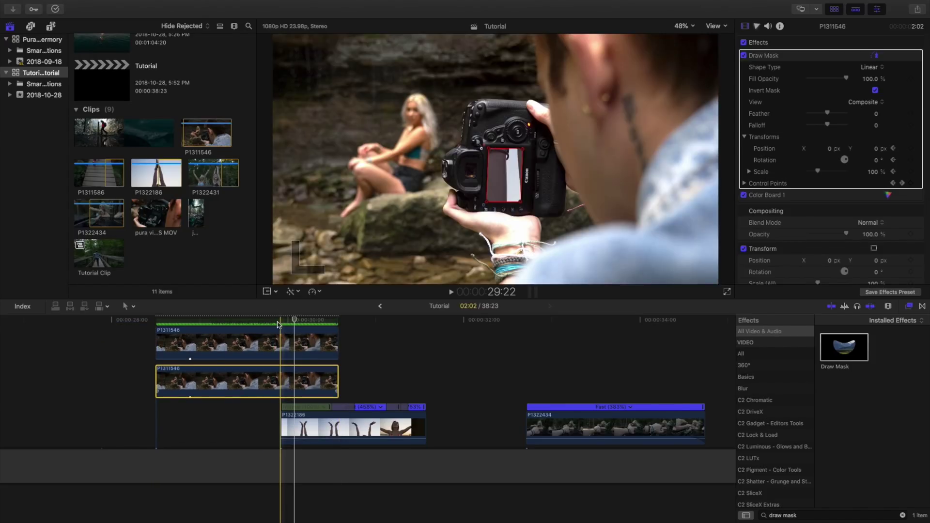
pyautogui.moveTo(277, 322)
pyautogui.mouseDown()
pyautogui.moveTo(175, 343)
pyautogui.moveTo(264, 334)
pyautogui.mouseUp()
pyautogui.click(284, 346)
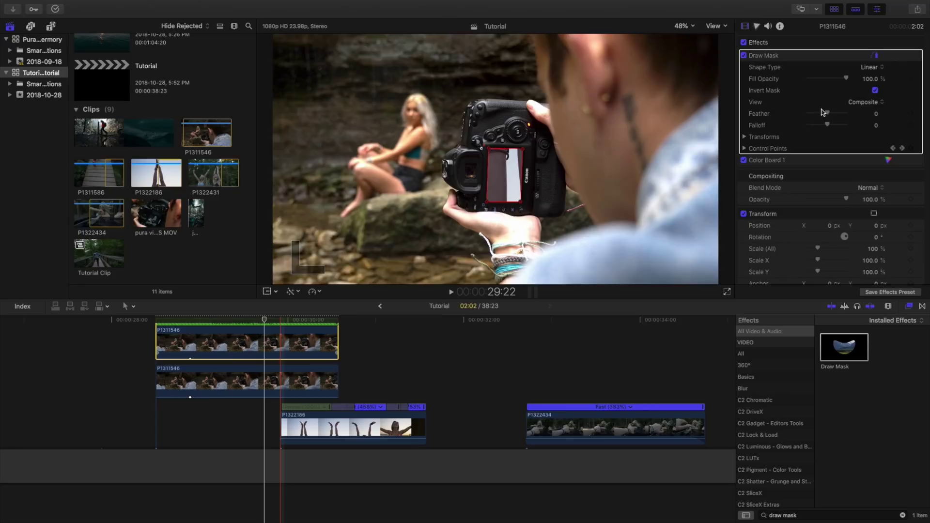
pyautogui.click(744, 56)
# - Move P1322186 to start at 29:11 and trim the end of the upper P1311546 copy to a 1:01 duration
pyautogui.moveTo(265, 320); pyautogui.dragTo(244, 320)
pyautogui.scroll(3, 227, 425)
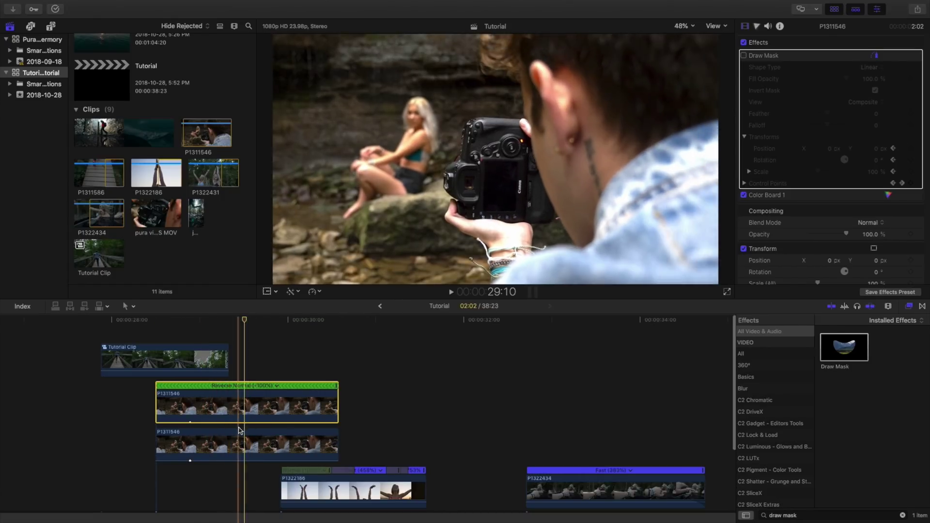
pyautogui.moveTo(332, 490); pyautogui.dragTo(291, 490)
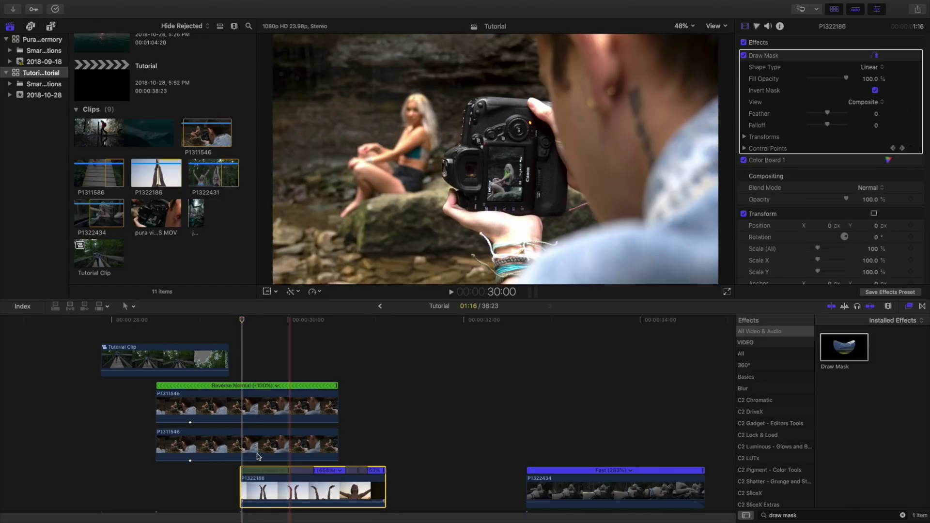
pyautogui.click(256, 409)
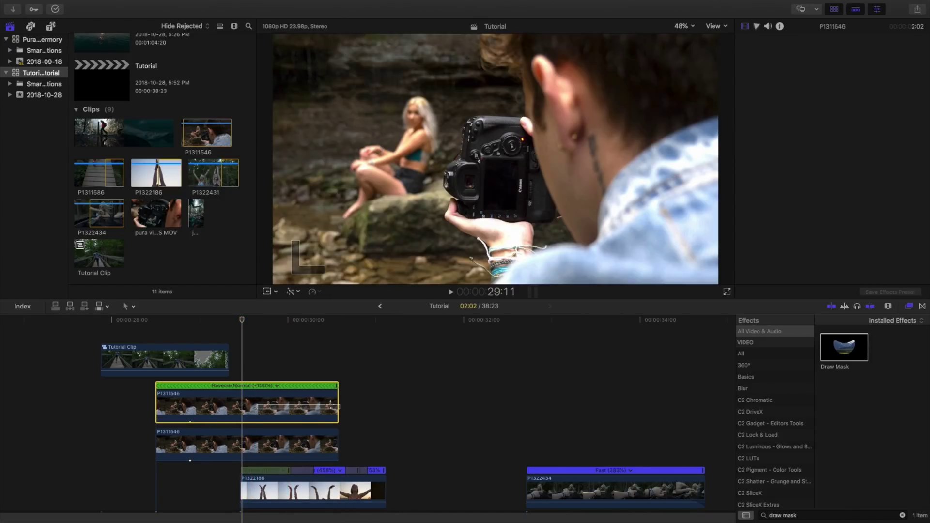
pyautogui.moveTo(335, 401); pyautogui.dragTo(245, 412)
pyautogui.moveTo(324, 322); pyautogui.dragTo(222, 339)
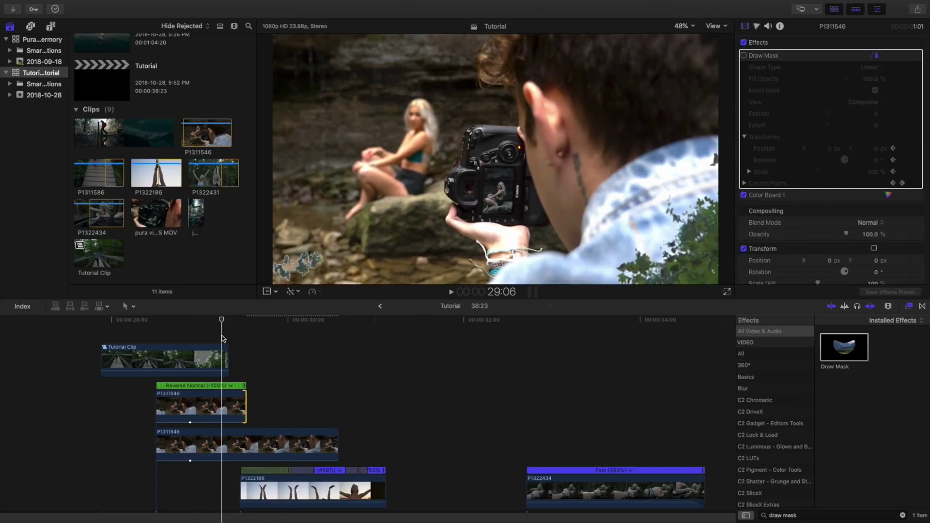
# - Duplicate the trimmed P1311546 copy above itself and disable the Tutorial Clip at the top of the stack
pyautogui.click(220, 410)
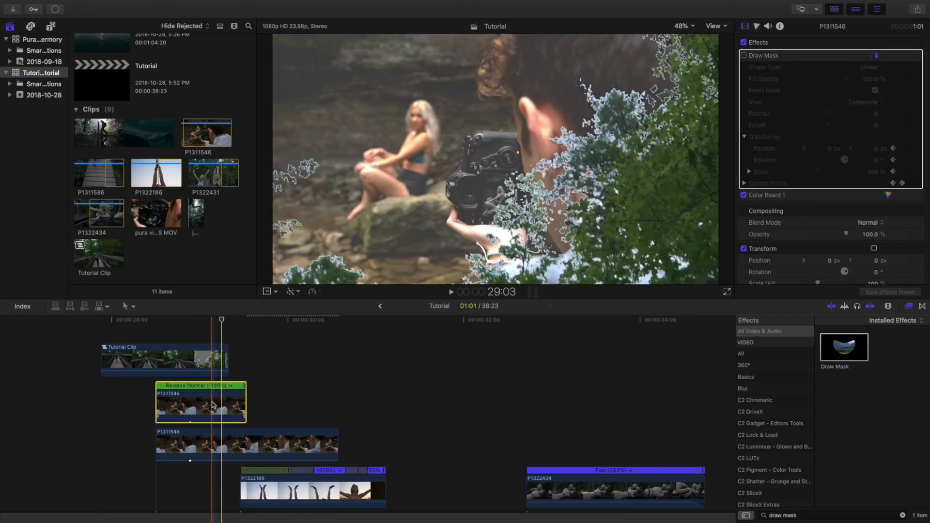
pyautogui.moveTo(213, 422)
pyautogui.mouseDown()
pyautogui.moveTo(214, 434)
pyautogui.moveTo(214, 406)
pyautogui.mouseUp()
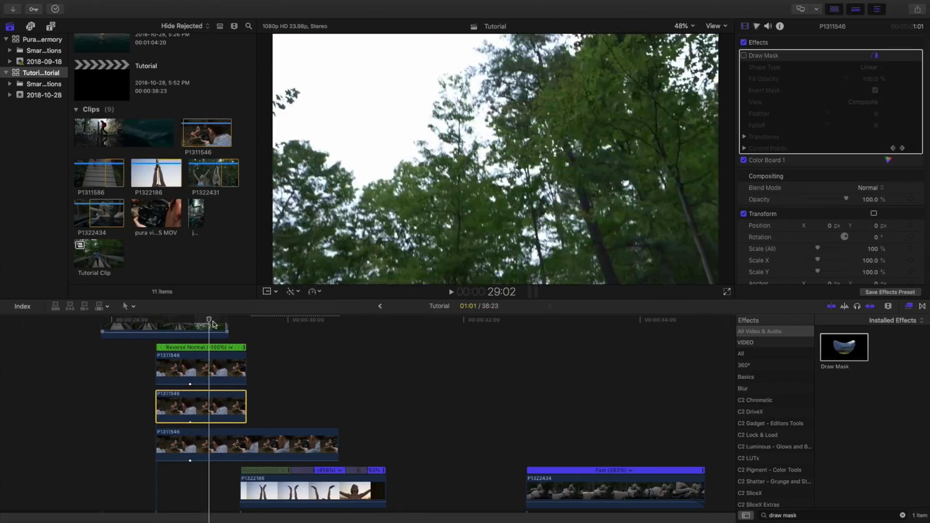
pyautogui.click(193, 367)
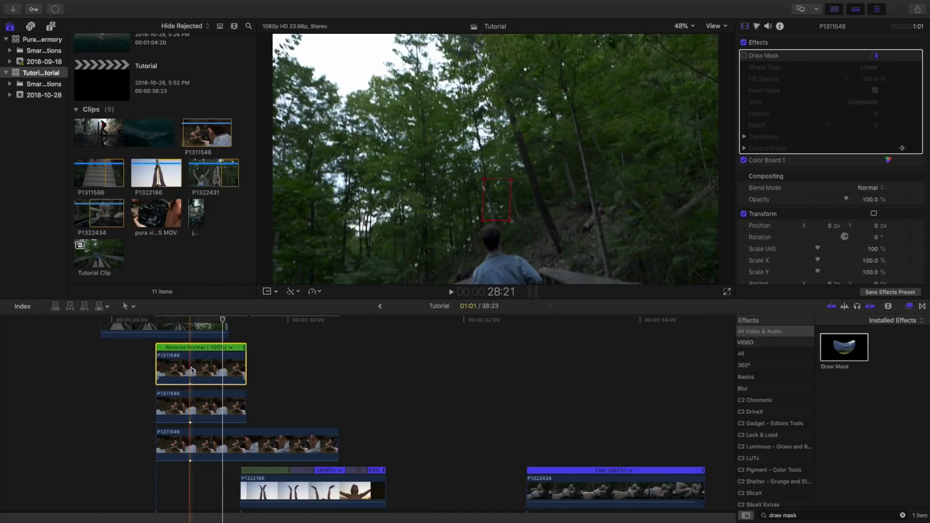
pyautogui.click(212, 329)
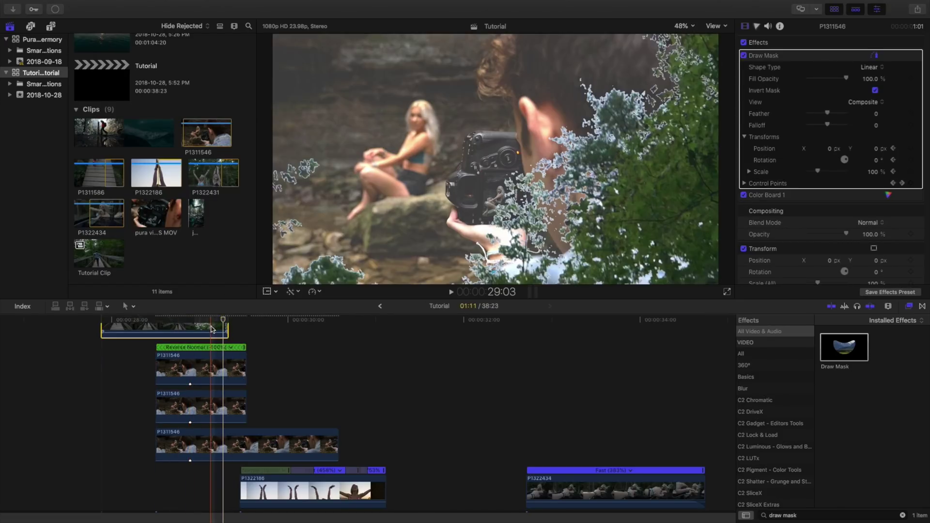
pyautogui.click(209, 331)
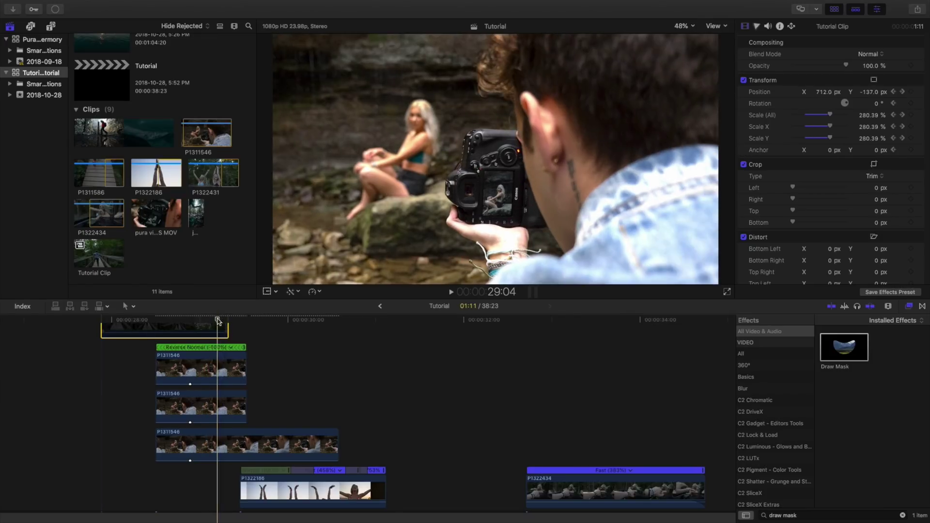
pyautogui.click(214, 407)
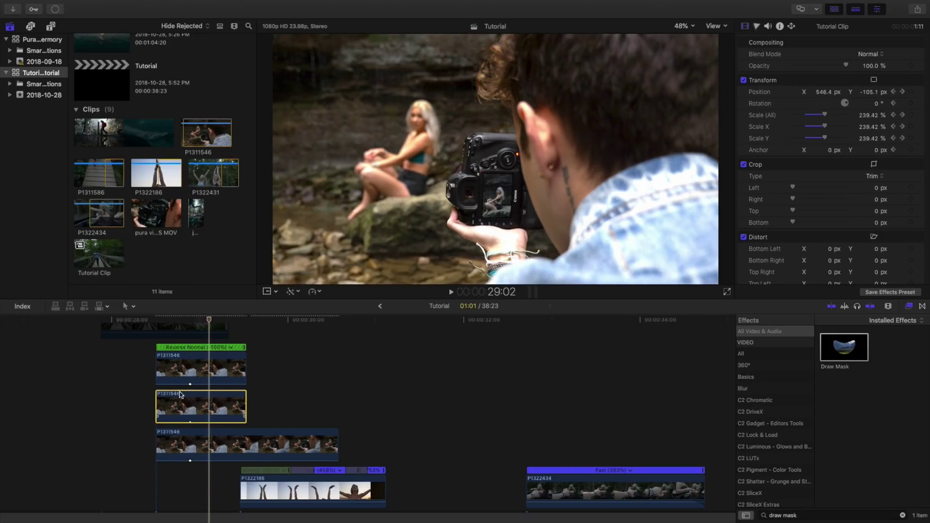
pyautogui.click(759, 26)
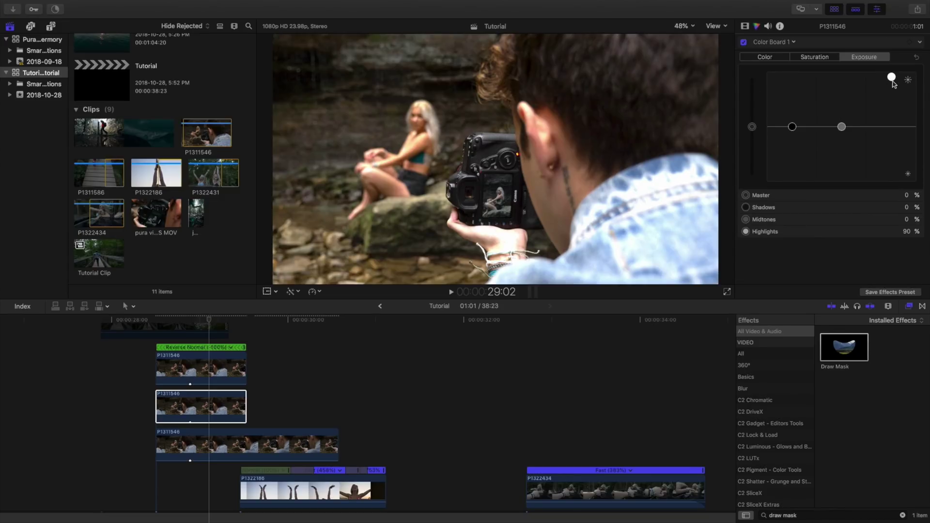
pyautogui.moveTo(894, 81); pyautogui.dragTo(892, 107)
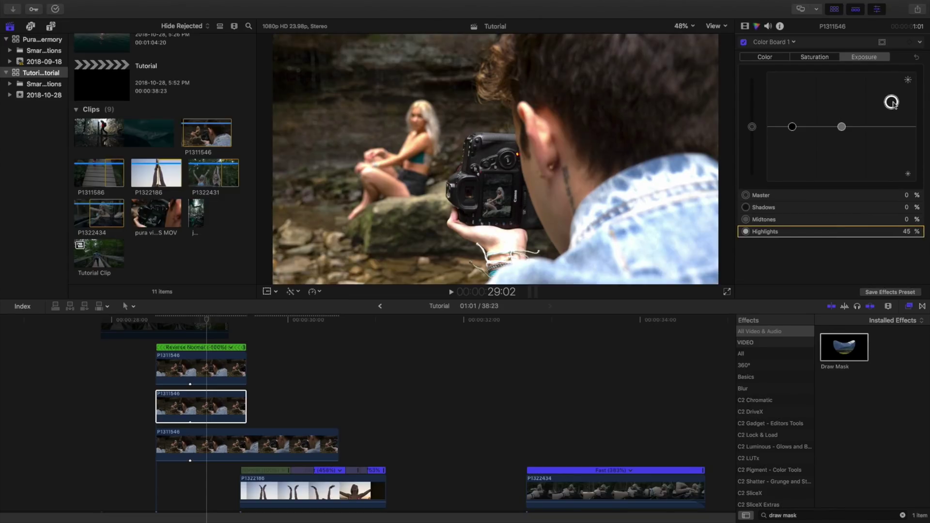
pyautogui.click(209, 375)
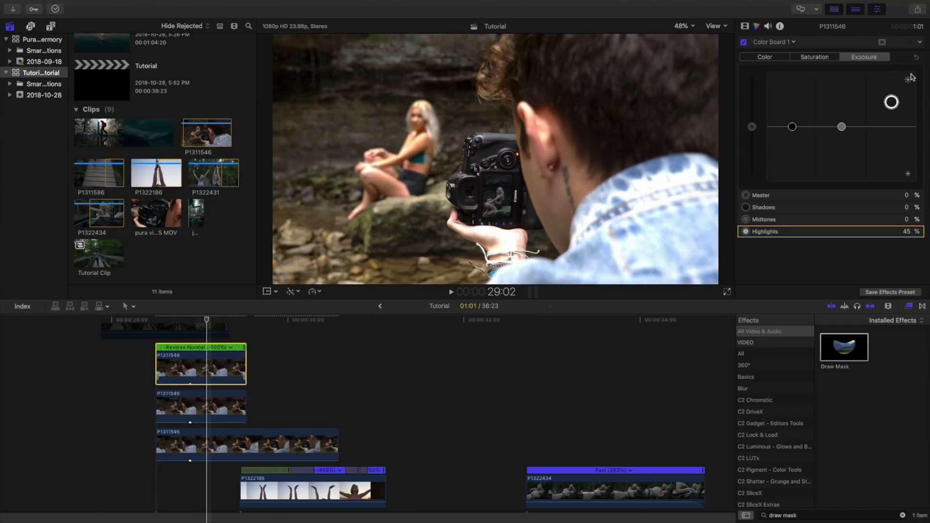
pyautogui.press('super+z')
# - Reset the Color Board exposure of the topmost P1311546 copy and scrub through the end of the trimmed copies
pyautogui.click(918, 58)
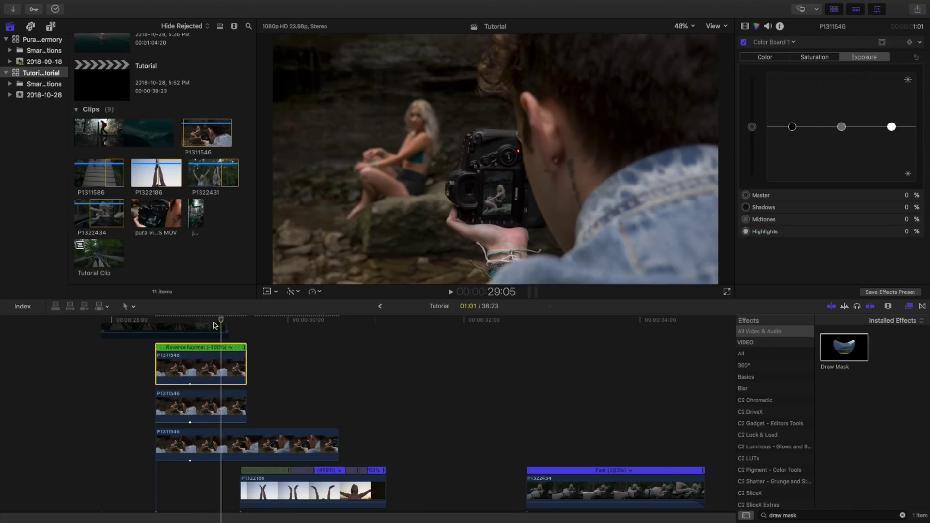
pyautogui.click(229, 322)
pyautogui.moveTo(235, 326); pyautogui.dragTo(246, 348)
# - Re-enable the Tutorial Clip and scrub through the transition from the sky shot into P1322186
pyautogui.click(199, 330)
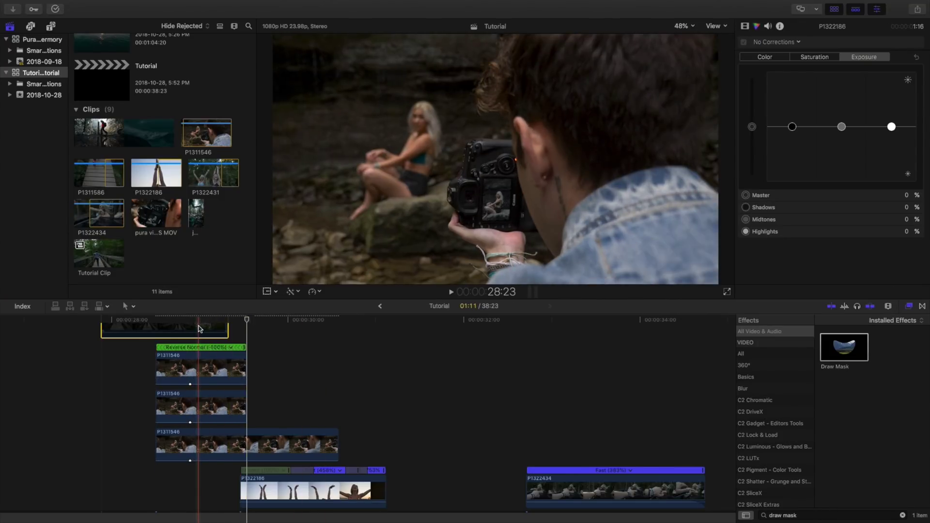
pyautogui.press('v')
pyautogui.moveTo(208, 321); pyautogui.dragTo(298, 320)
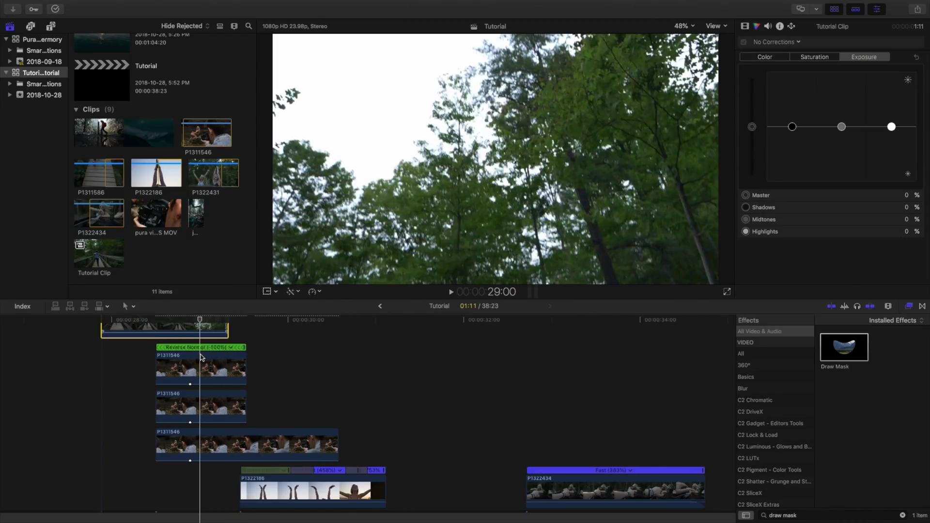
# - Combine the three stacked P1311546 clips into a new compound clip with the default settings
pyautogui.moveTo(125, 358); pyautogui.dragTo(321, 456)
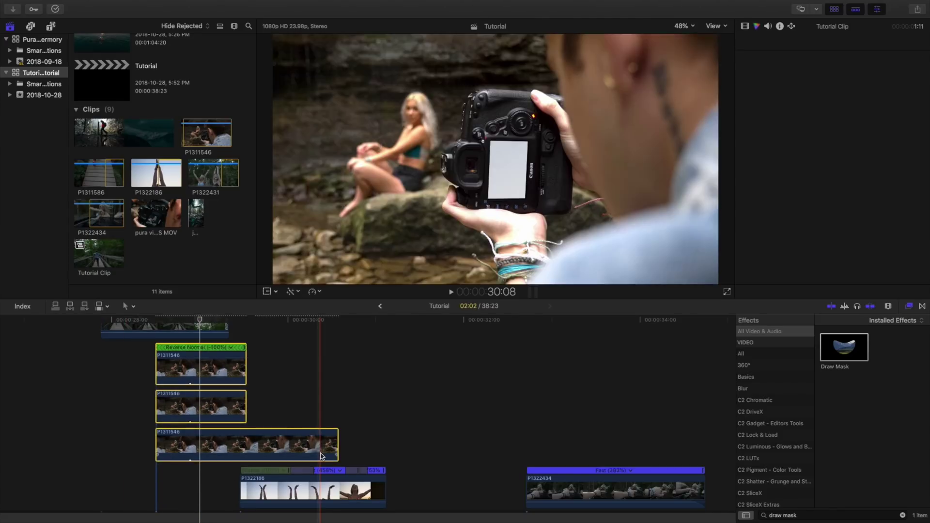
pyautogui.rightClick(322, 444)
pyautogui.click(400, 346)
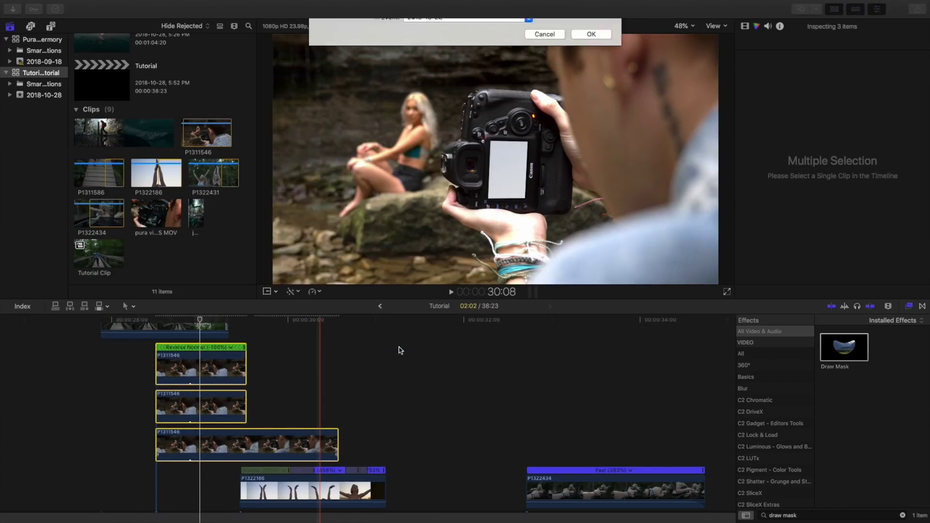
pyautogui.click(591, 61)
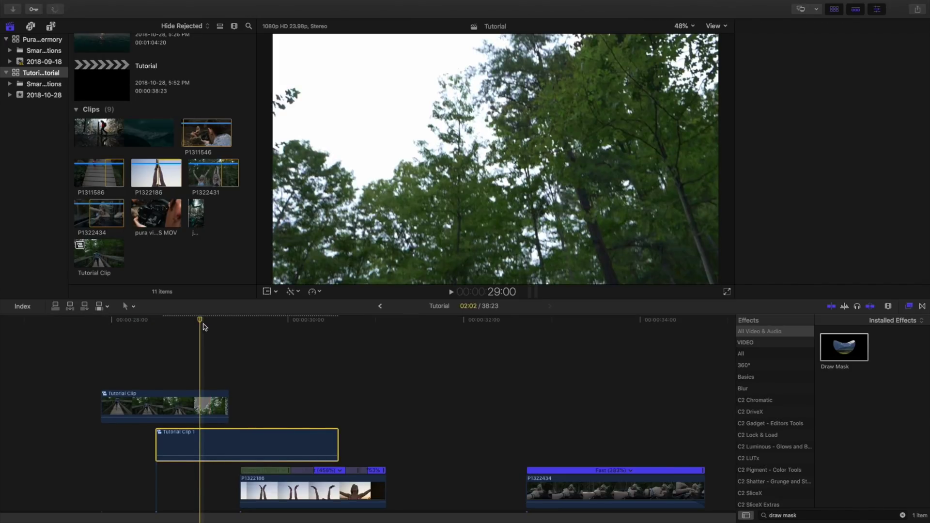
# - Activate the Transform controls for the new compound clip and add a transform keyframe at 29:00
pyautogui.moveTo(203, 324)
pyautogui.mouseDown()
pyautogui.moveTo(306, 328)
pyautogui.moveTo(201, 328)
pyautogui.mouseUp()
pyautogui.click(267, 293)
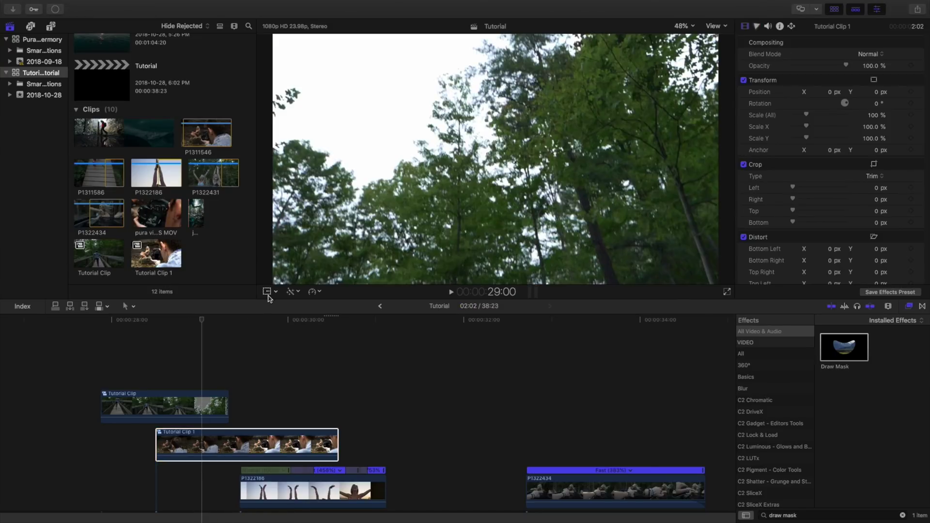
pyautogui.click(268, 293)
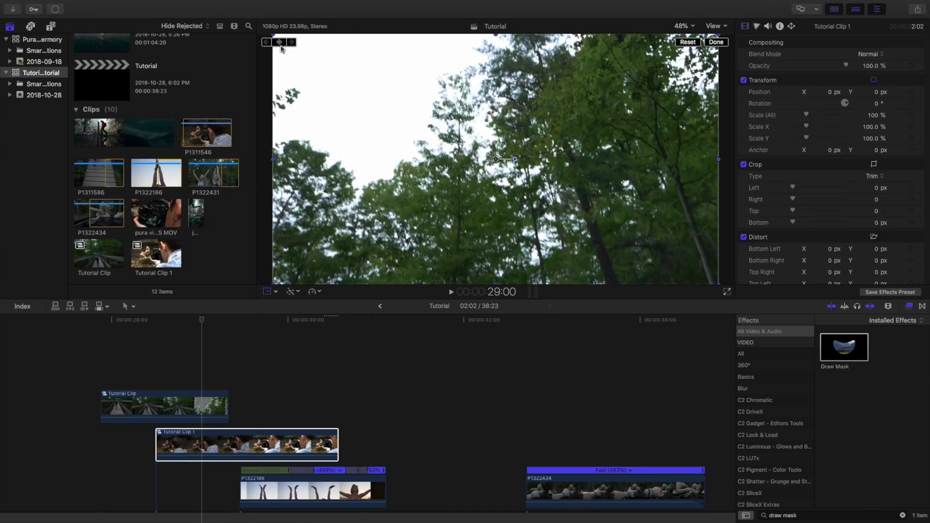
# - At 30:13, the compound clip's last frame, scale it to 400% and position it at X -81.4, Y 248.6 px
pyautogui.moveTo(203, 322); pyautogui.dragTo(345, 336)
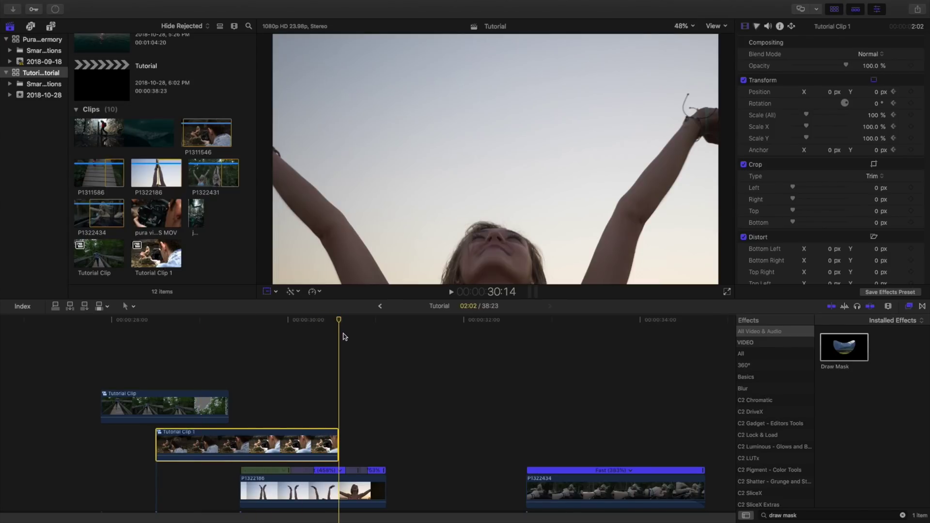
pyautogui.press('Left')
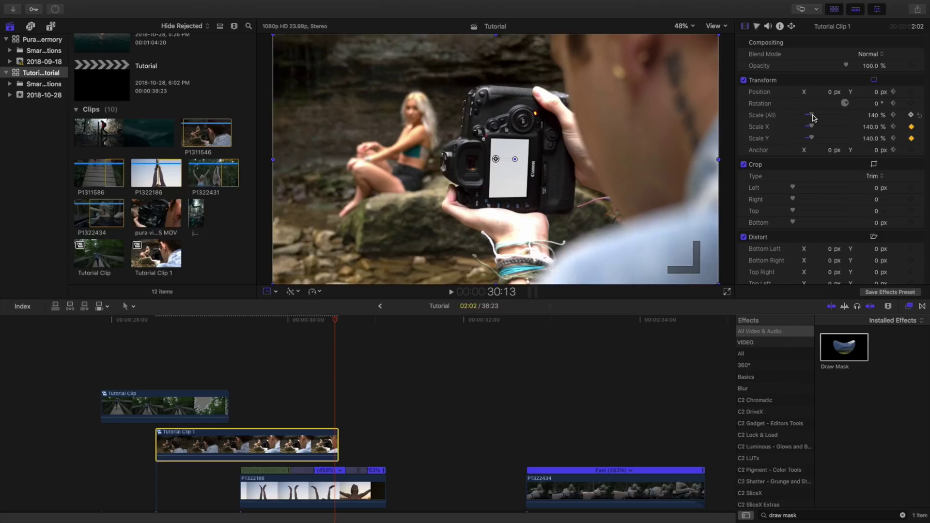
pyautogui.moveTo(813, 118); pyautogui.dragTo(857, 118)
pyautogui.moveTo(642, 188); pyautogui.dragTo(623, 129)
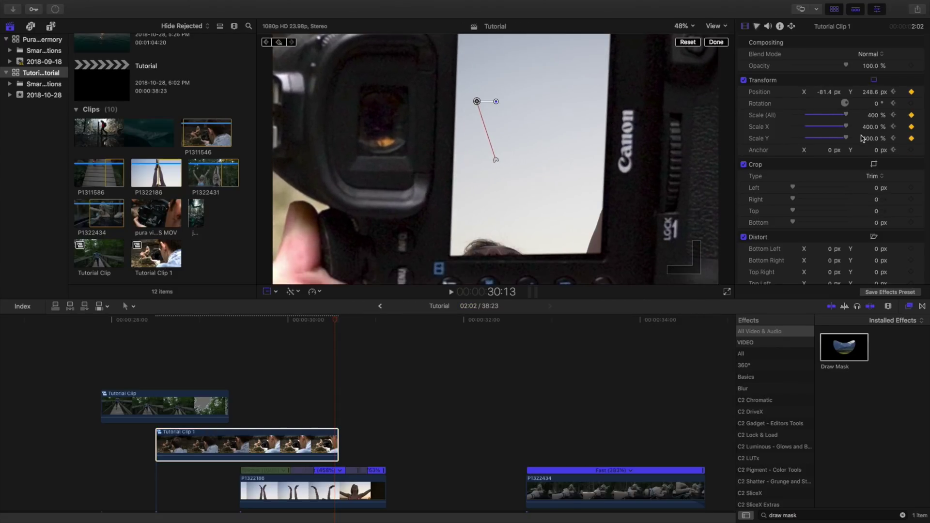
# - Scale the compound clip to 695%, rotate it to -32.8° and position it at X -132.3, Y 545.9 px
pyautogui.moveTo(871, 116); pyautogui.dragTo(871, 117)
pyautogui.moveTo(631, 210); pyautogui.dragTo(586, 199)
pyautogui.moveTo(462, 89); pyautogui.dragTo(467, 114)
pyautogui.moveTo(460, 177); pyautogui.dragTo(488, 154)
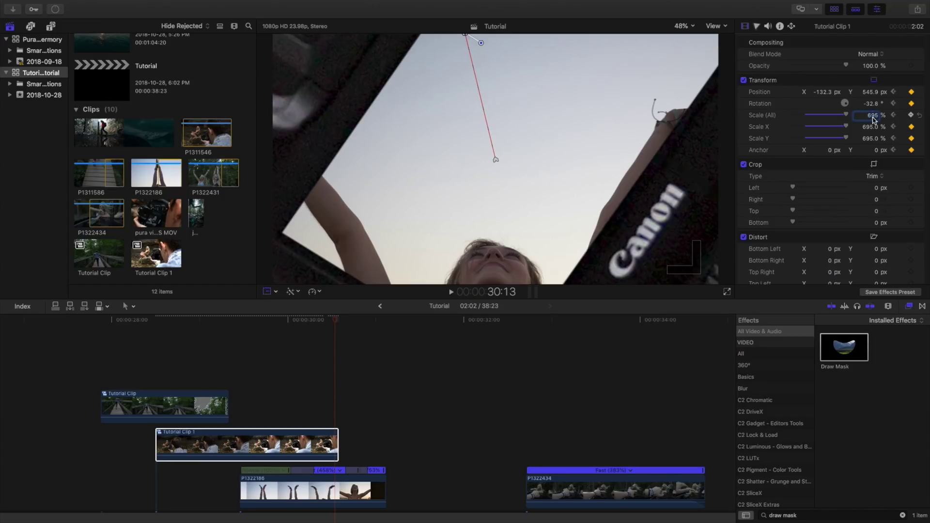
# - Enlarge the compound clip to 1399% at X -268.0, Y 993.7 px so the camera screen fills the frame, and scrub back through the zoom
pyautogui.moveTo(873, 117); pyautogui.dragTo(873, 100)
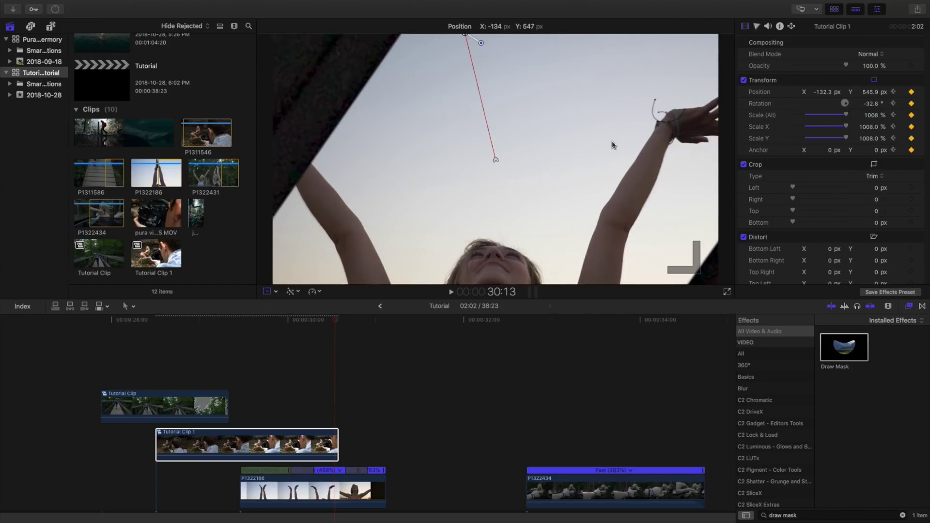
pyautogui.moveTo(613, 146); pyautogui.dragTo(589, 108)
pyautogui.moveTo(874, 116); pyautogui.dragTo(874, 101)
pyautogui.moveTo(593, 256); pyautogui.dragTo(585, 199)
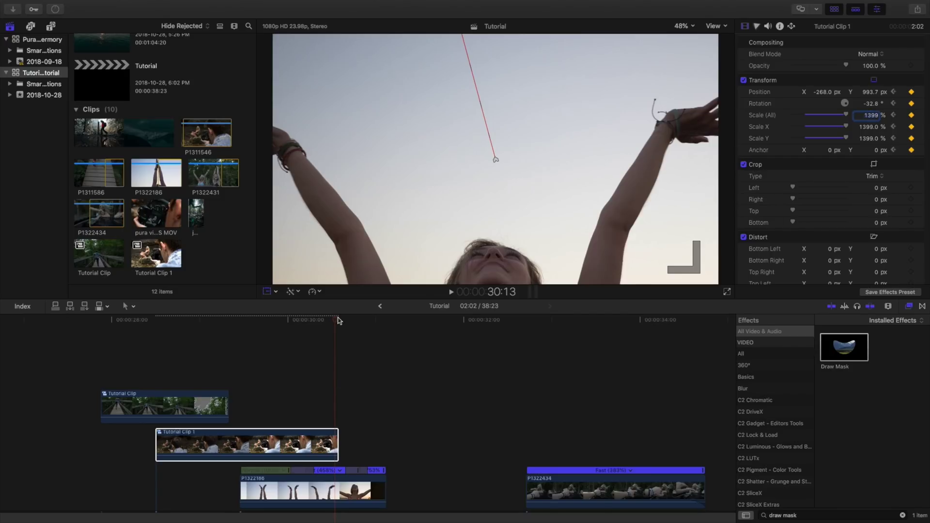
pyautogui.moveTo(338, 321); pyautogui.dragTo(216, 338)
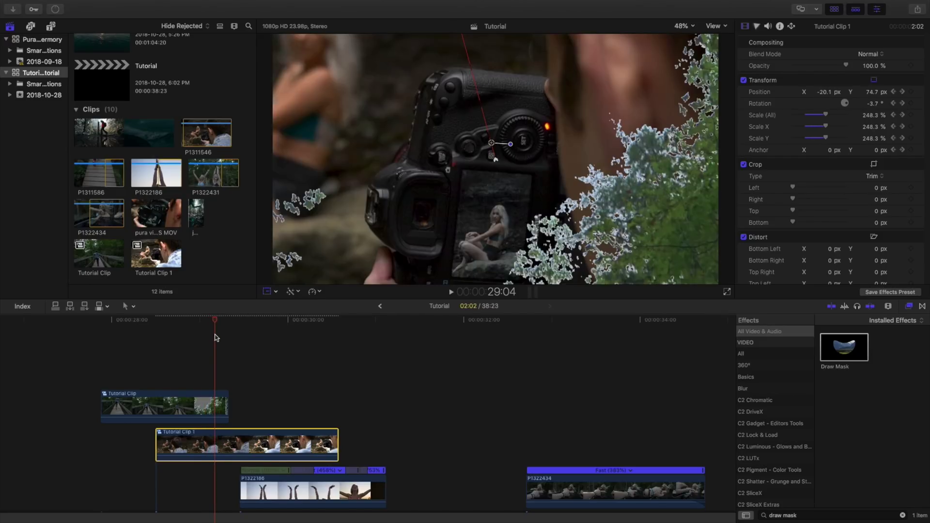
# - Keyframe the compound clip's position at X -57.4, Y 318.5 px at 29:04 and at X -88.3, Y 593.4 px at 29:12
pyautogui.moveTo(383, 243); pyautogui.dragTo(373, 185)
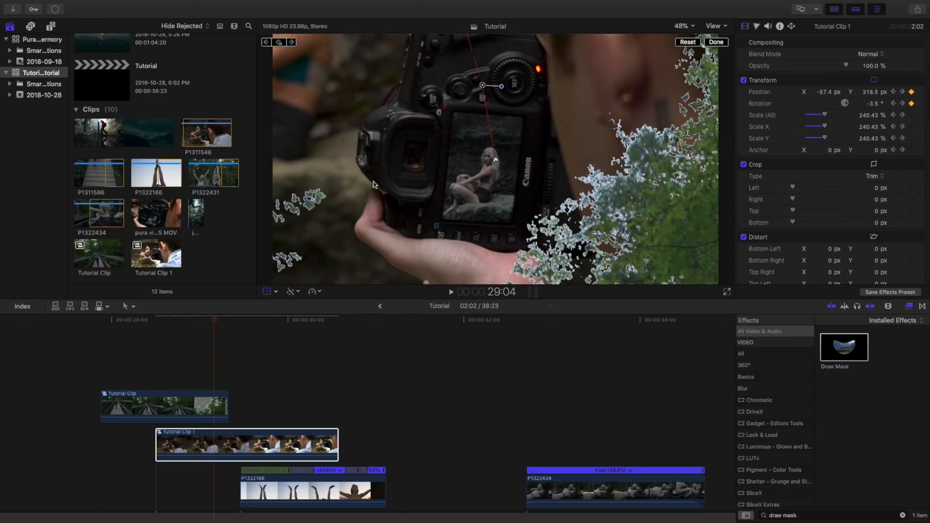
pyautogui.press('Right')
pyautogui.press('Right')
pyautogui.press('Right')
pyautogui.press('Right')
pyautogui.press('Right')
pyautogui.press('Right')
pyautogui.press('Right')
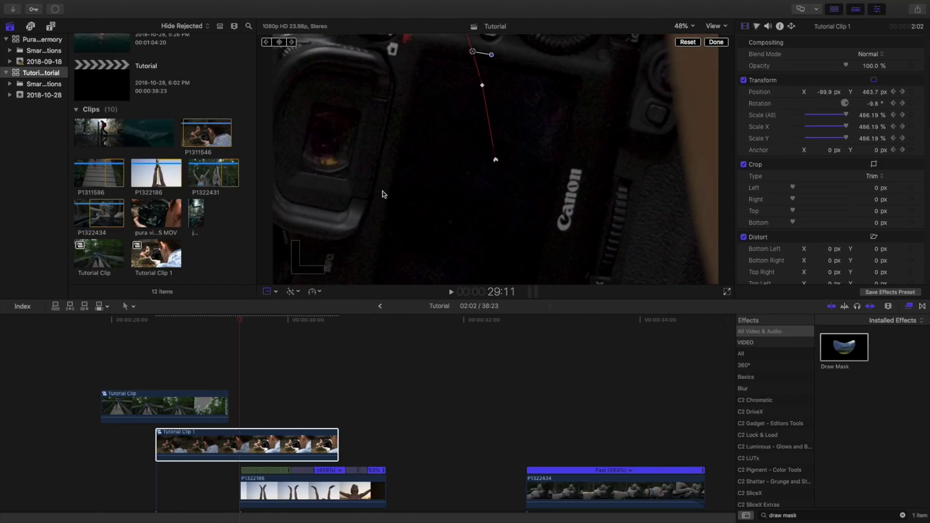
pyautogui.press('Right')
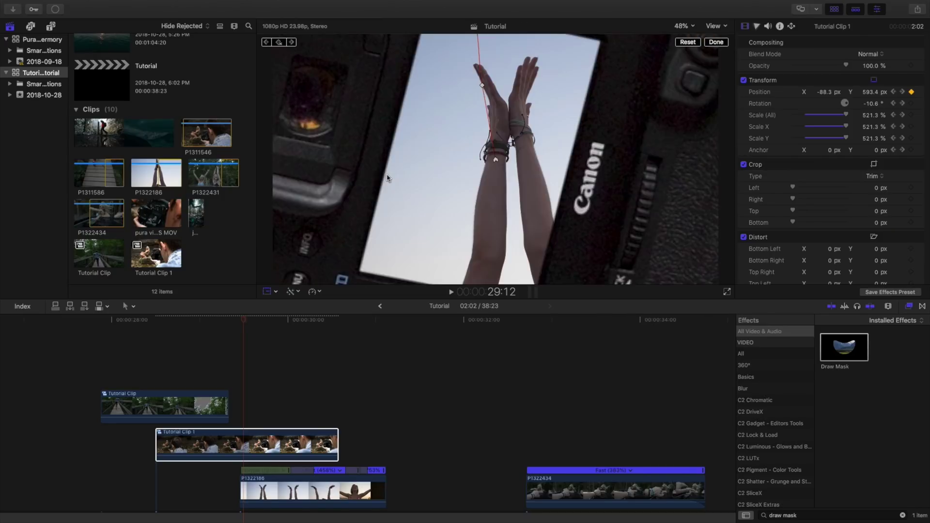
# - Step through the rest of the camera-screen zoom and on to the end of P1322186 at 31:02
pyautogui.press('Right')
pyautogui.press('Right')
pyautogui.press('Right')
pyautogui.press('Right')
pyautogui.press('Right')
pyautogui.press('Right')
pyautogui.press('Right')
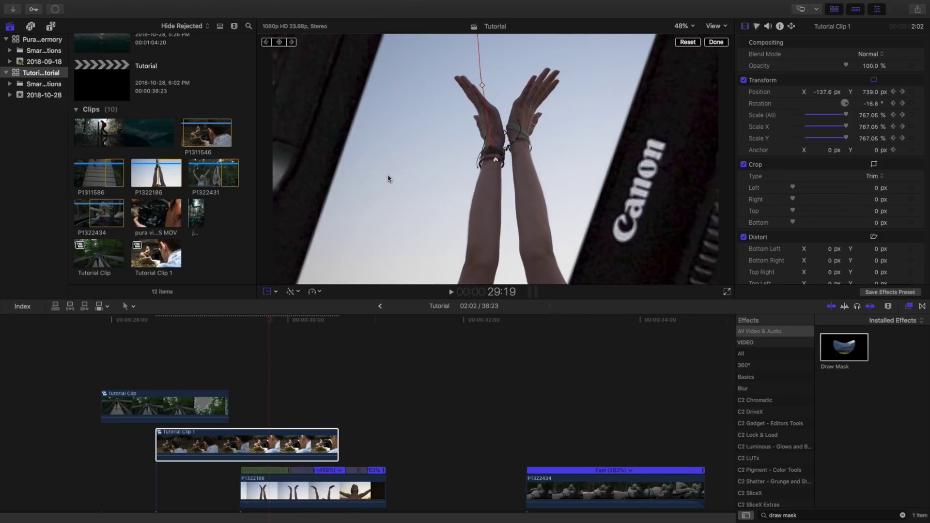
pyautogui.press('Right')
pyautogui.press('Right')
pyautogui.press('Right')
pyautogui.press('Right')
pyautogui.press('Right')
pyautogui.press('Right')
pyautogui.press('Right')
pyautogui.press('Right')
pyautogui.press('Right')
pyautogui.press('Right')
pyautogui.press('Right')
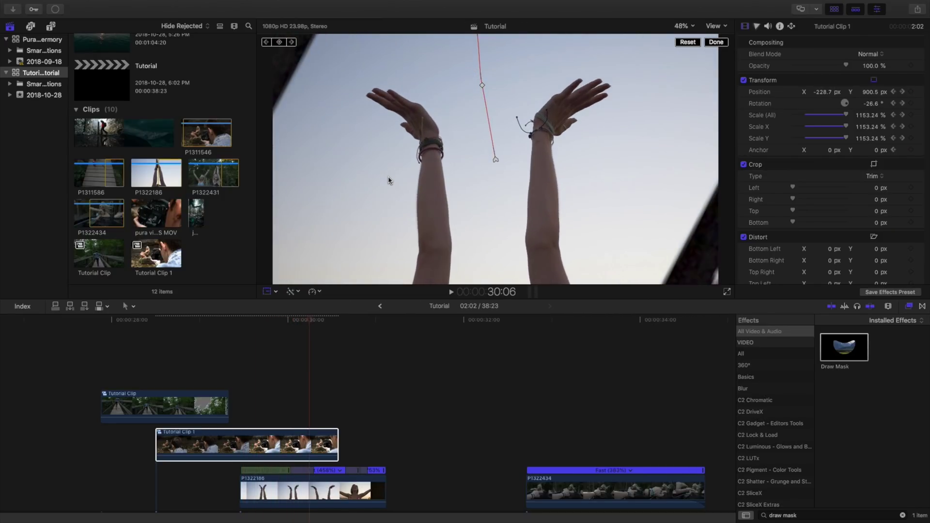
pyautogui.press('Right')
pyautogui.press('Right')
pyautogui.press('Right')
pyautogui.press('Right')
pyautogui.press('Right')
pyautogui.press('Right')
pyautogui.press('Right')
pyautogui.press('Right')
pyautogui.press('Right')
pyautogui.press('Right')
pyautogui.press('Right')
pyautogui.press('Right')
pyautogui.press('Right')
pyautogui.press('Right')
pyautogui.press('Right')
pyautogui.press('Right')
pyautogui.press('Right')
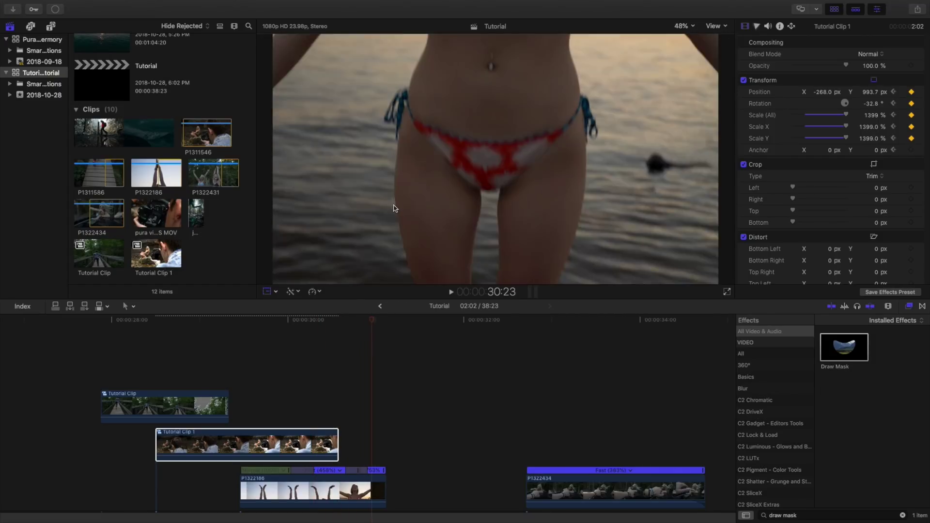
pyautogui.press('Right')
pyautogui.press('Right')
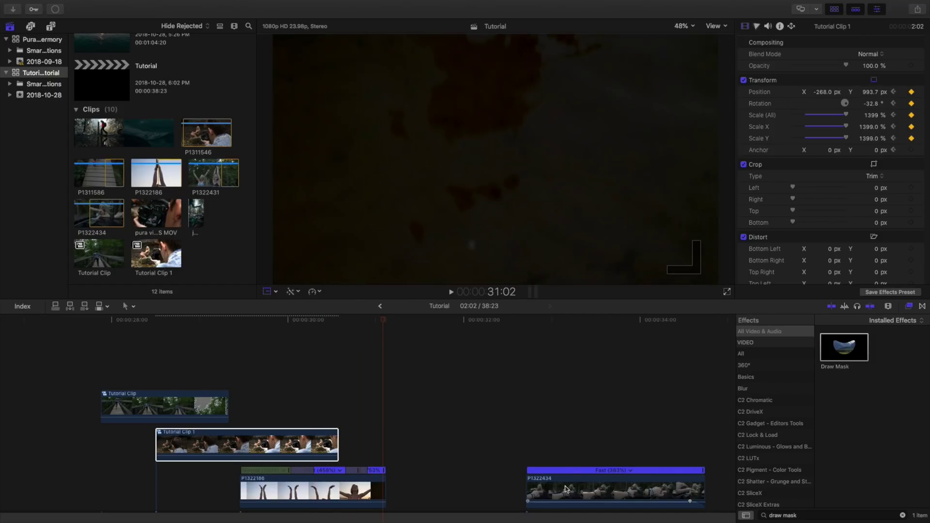
# - Move clip P1322434 earlier so its start overlaps beneath the end of P1322186, and return the playhead to the overlap
pyautogui.moveTo(556, 500); pyautogui.dragTo(383, 499)
pyautogui.moveTo(383, 323); pyautogui.dragTo(362, 327)
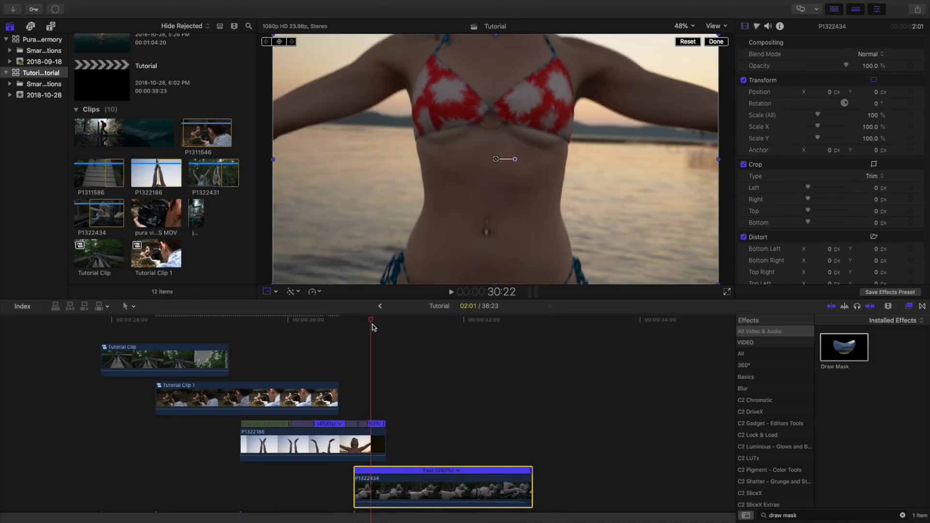